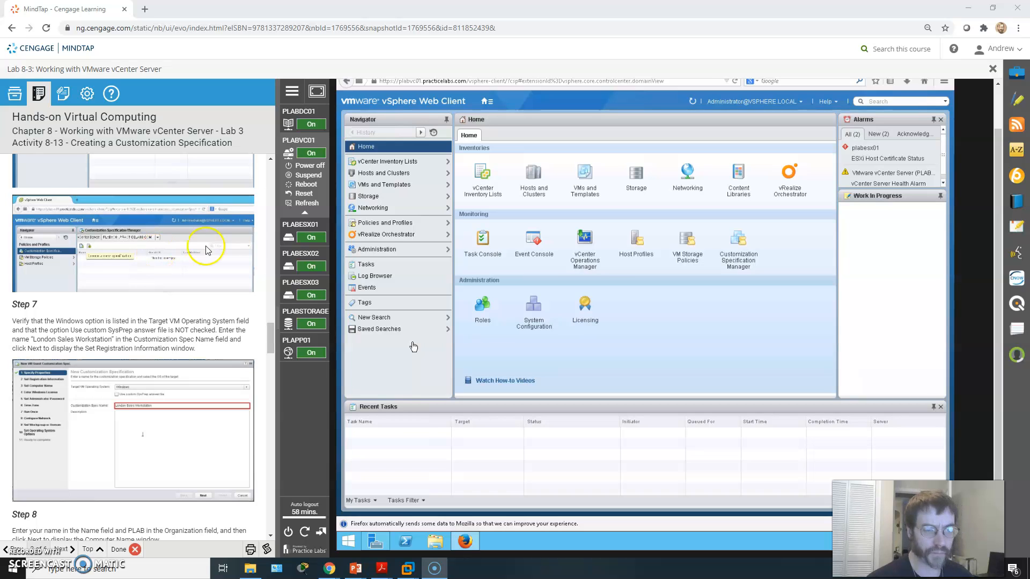
# Read the lab introduction and the Activity 8-13 instructions for creating a customization specification.
pyautogui.scroll(4, 188, 315)
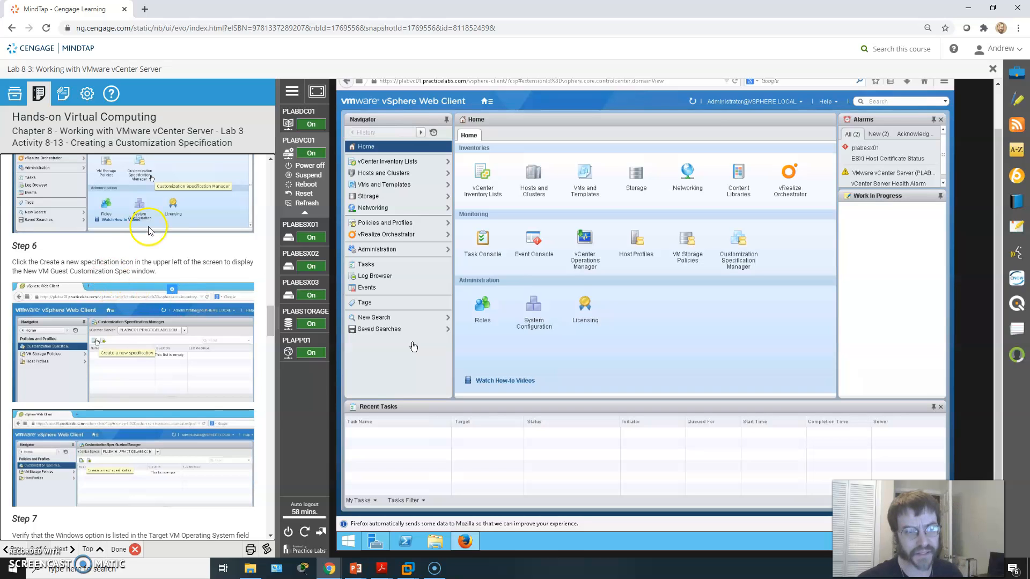
pyautogui.scroll(6, 156, 234)
pyautogui.scroll(5, 155, 232)
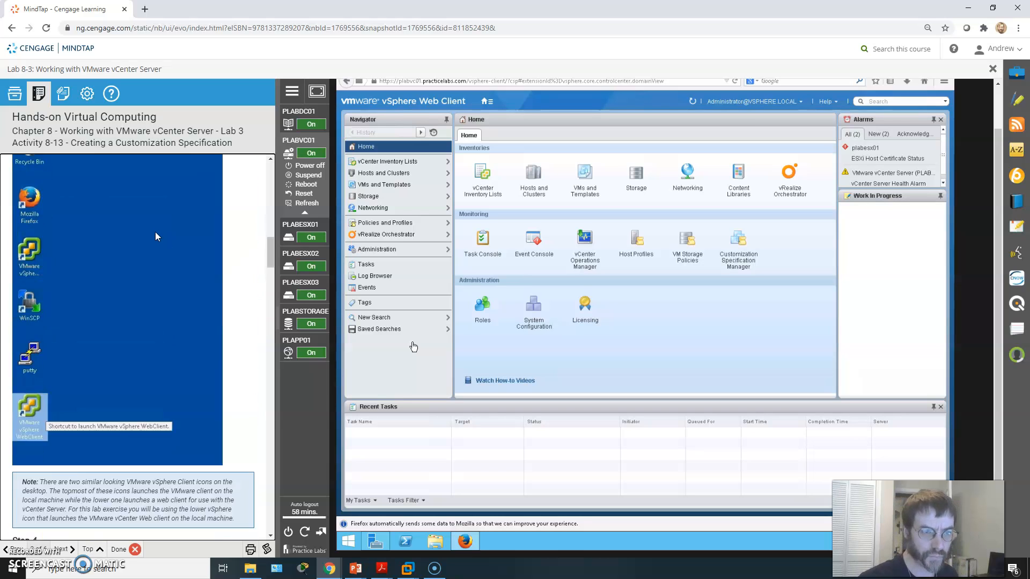
pyautogui.scroll(-4, 156, 232)
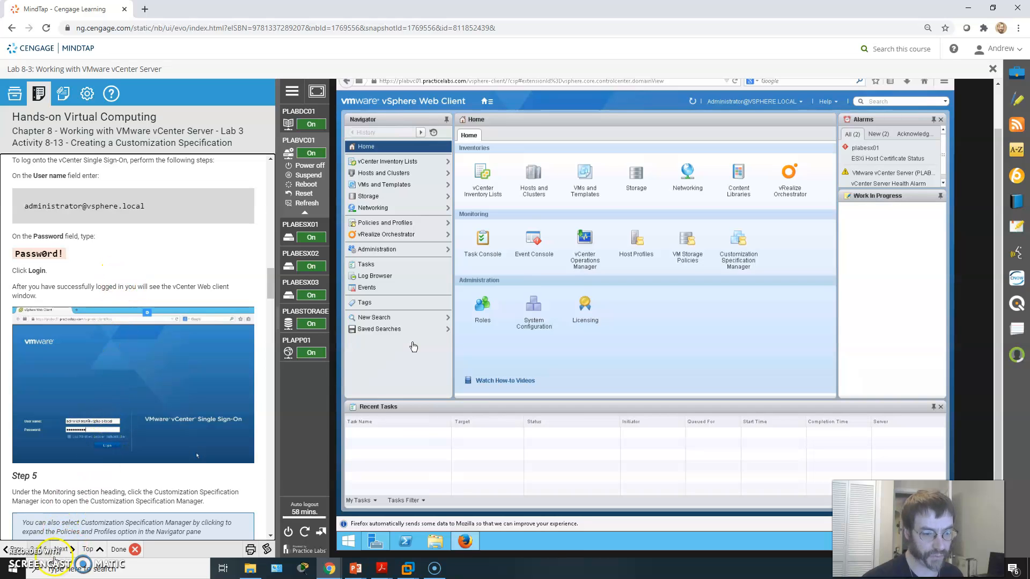
pyautogui.click(15, 550)
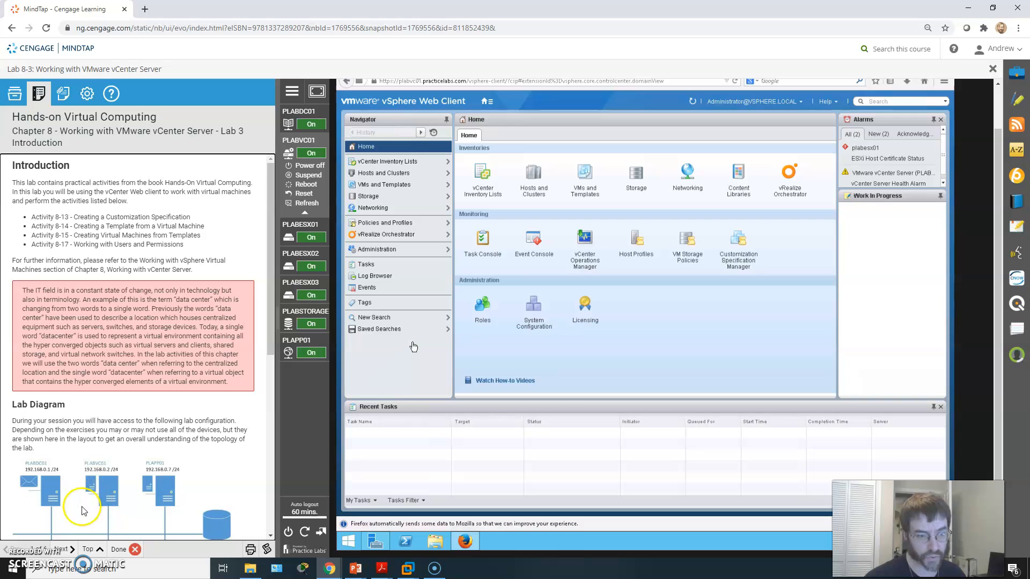
pyautogui.click(63, 550)
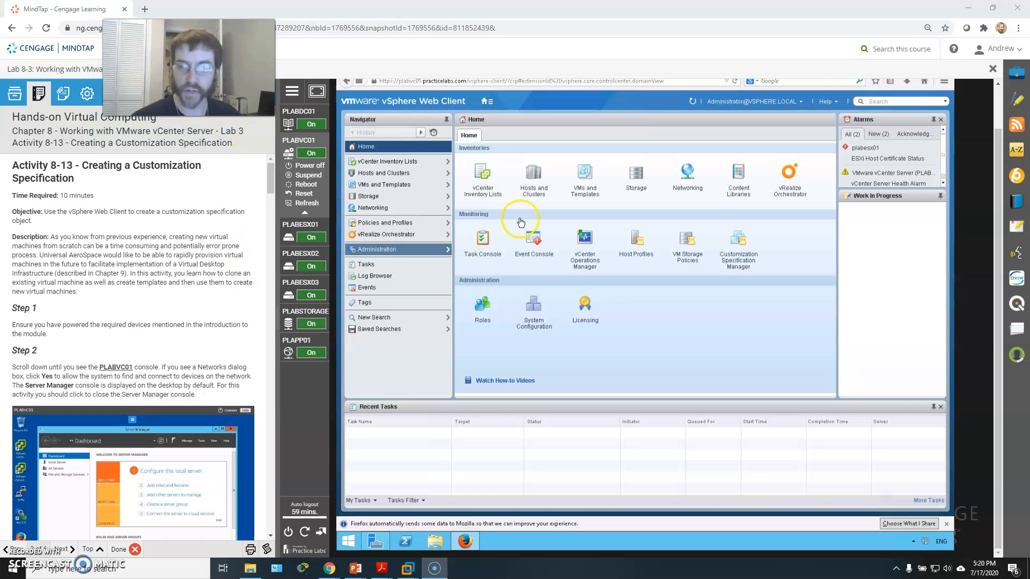
pyautogui.scroll(-2, 230, 322)
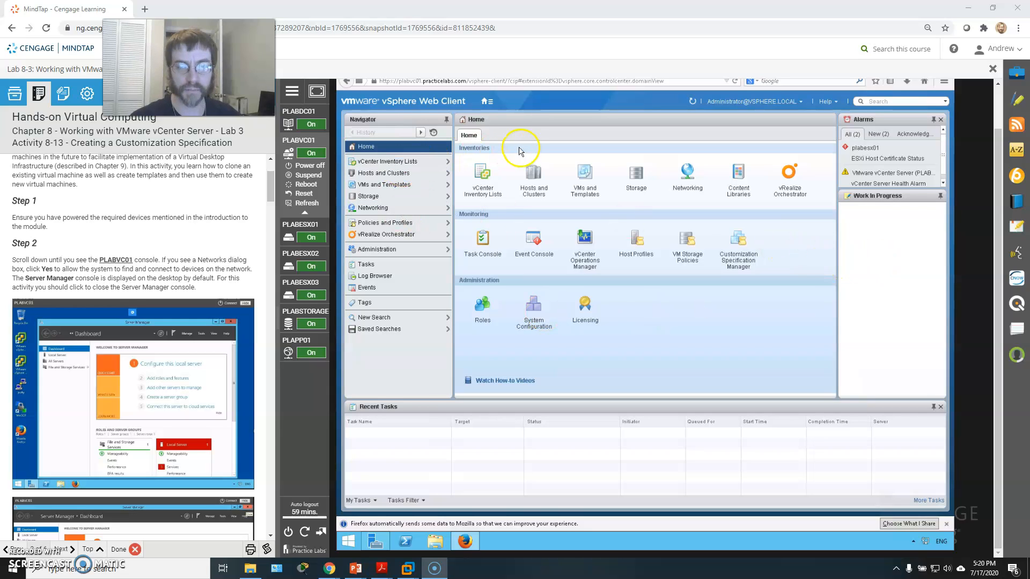
pyautogui.scroll(1, 537, 164)
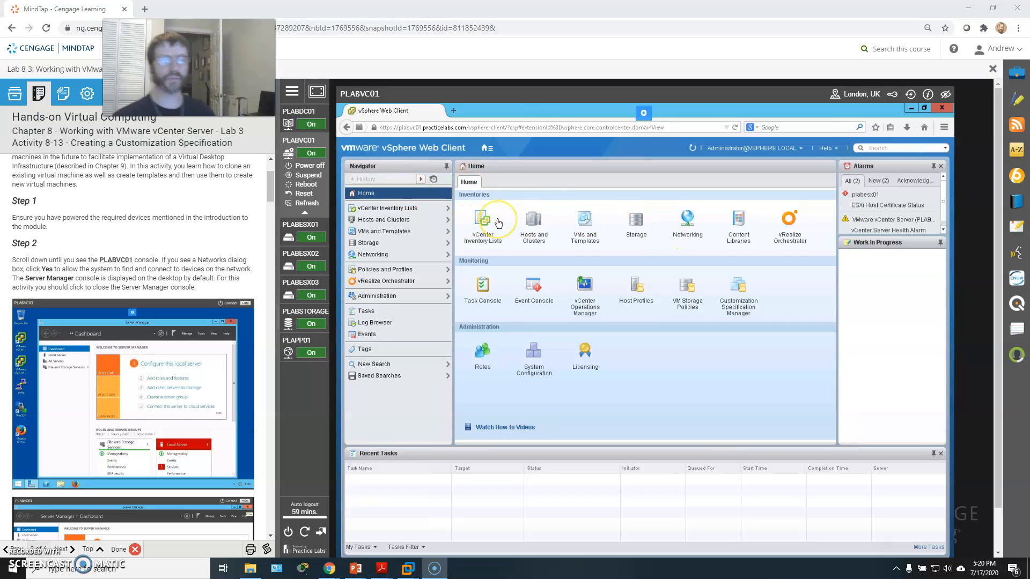
# Open the Customization Specification Manager, create a new Windows specification named London Sales Workstation, and continue.
pyautogui.click(746, 298)
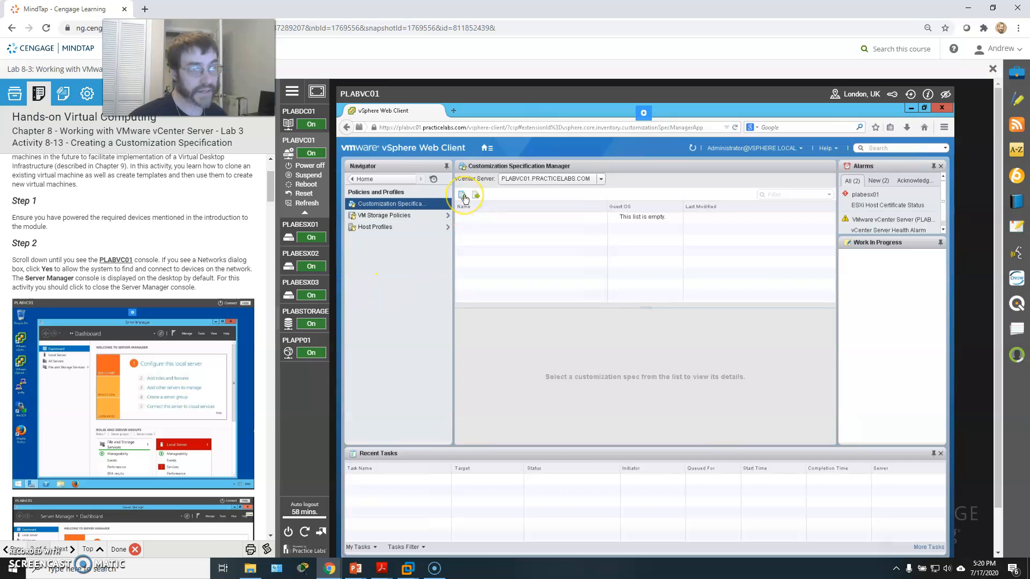
pyautogui.click(463, 197)
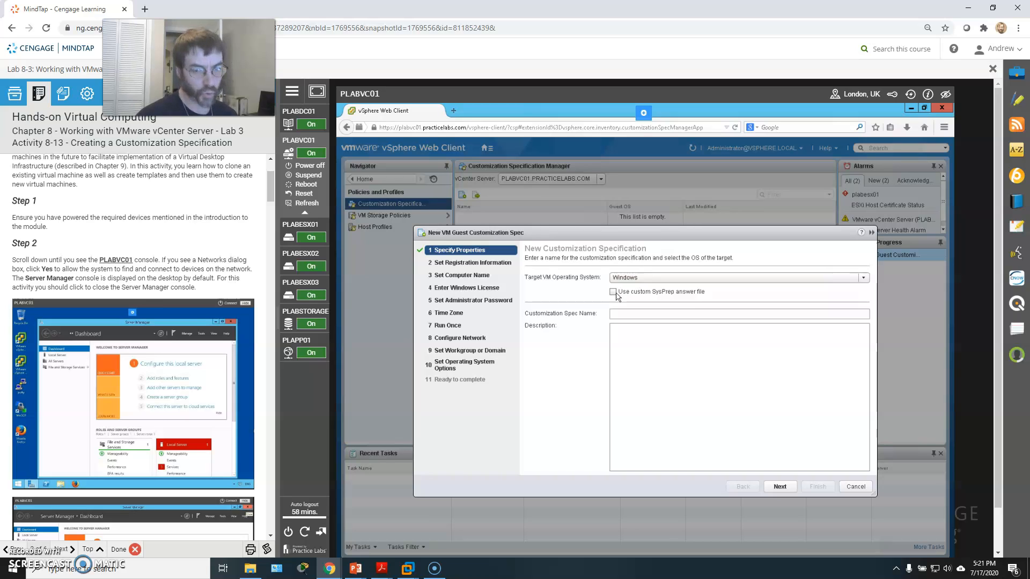
pyautogui.click(634, 315)
pyautogui.write('London Sales')
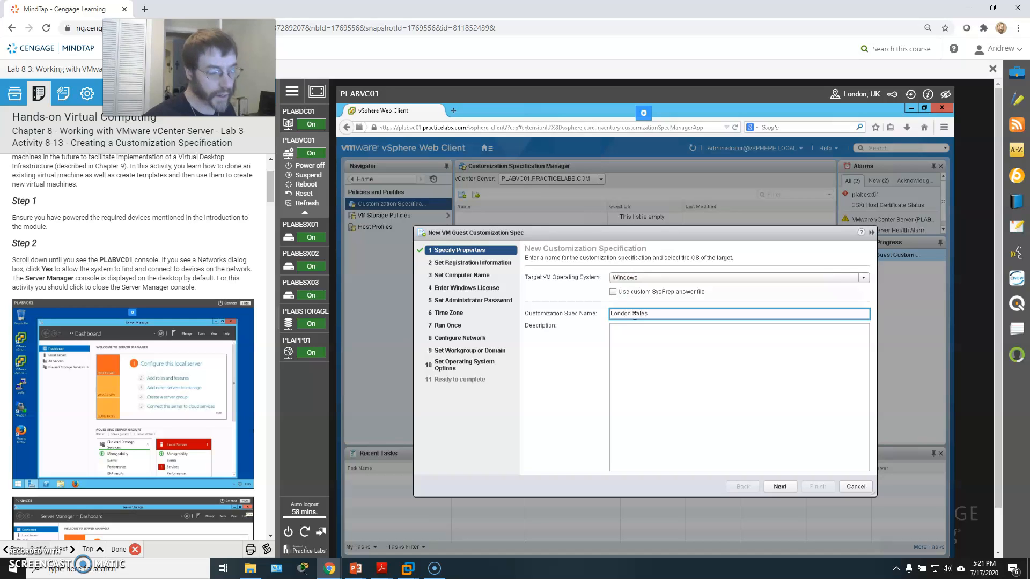
pyautogui.scroll(-10, 150, 290)
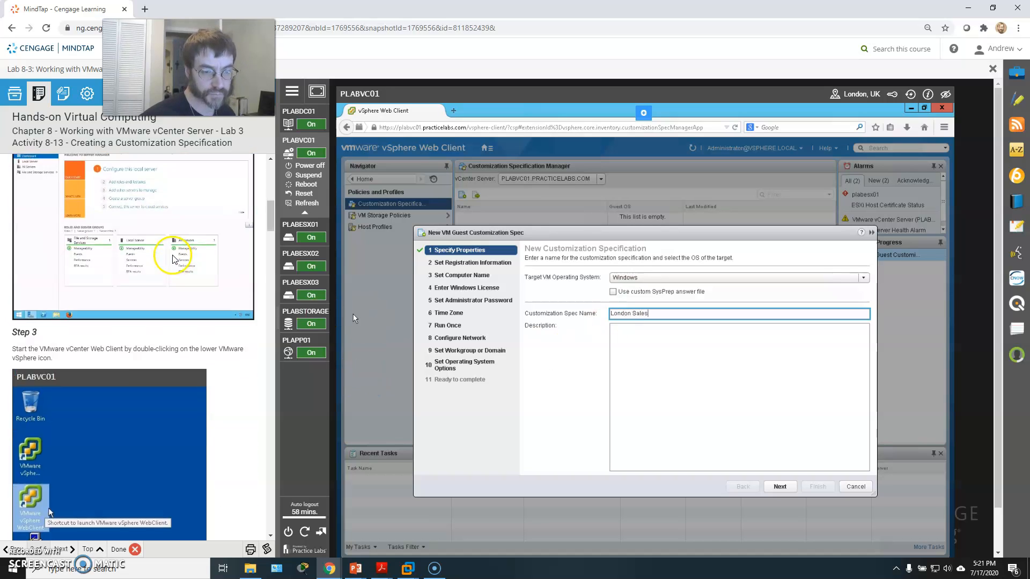
pyautogui.scroll(-15, 181, 315)
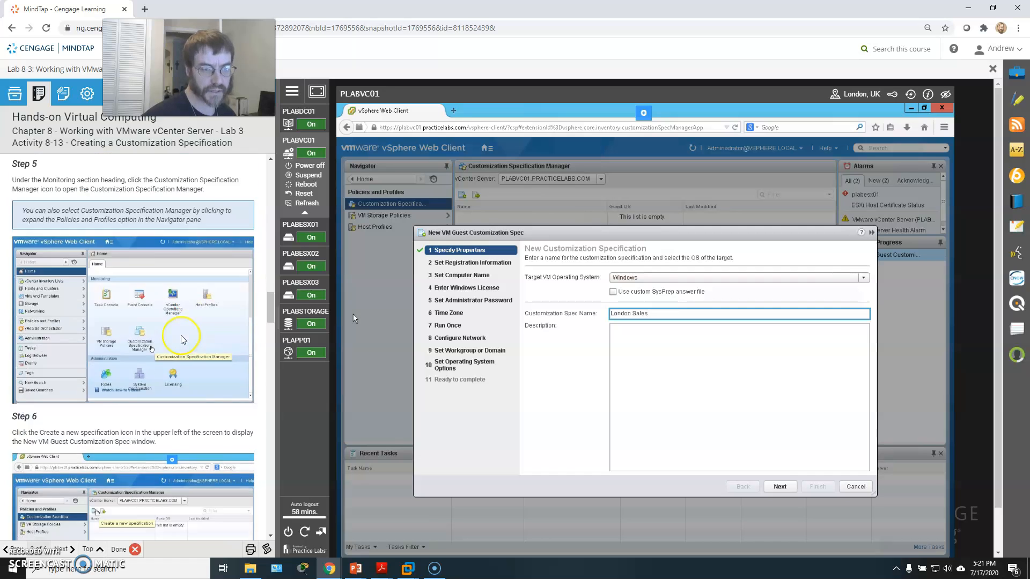
pyautogui.scroll(-4, 181, 339)
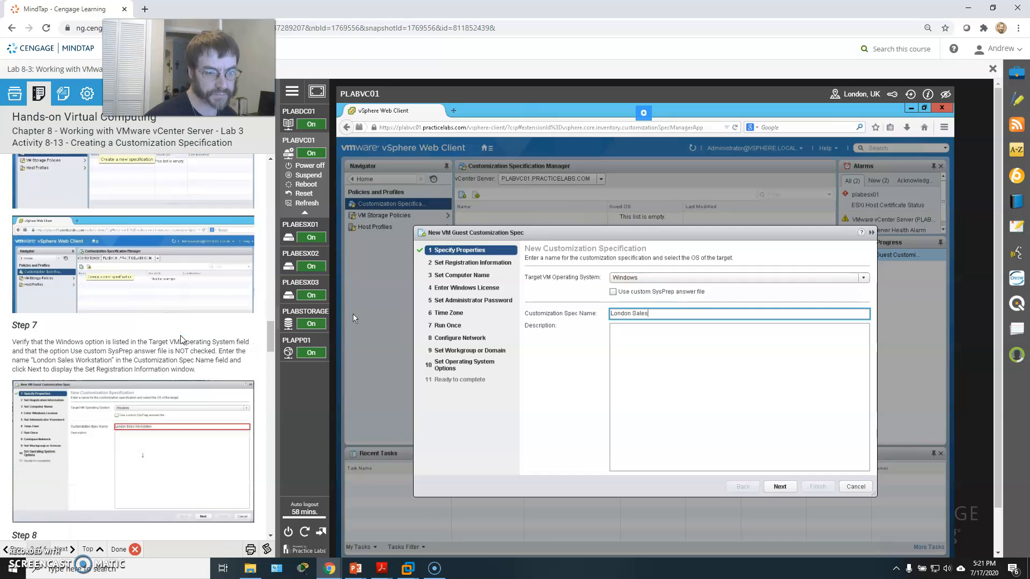
pyautogui.scroll(-3, 180, 339)
pyautogui.click(415, 342)
pyautogui.click(662, 315)
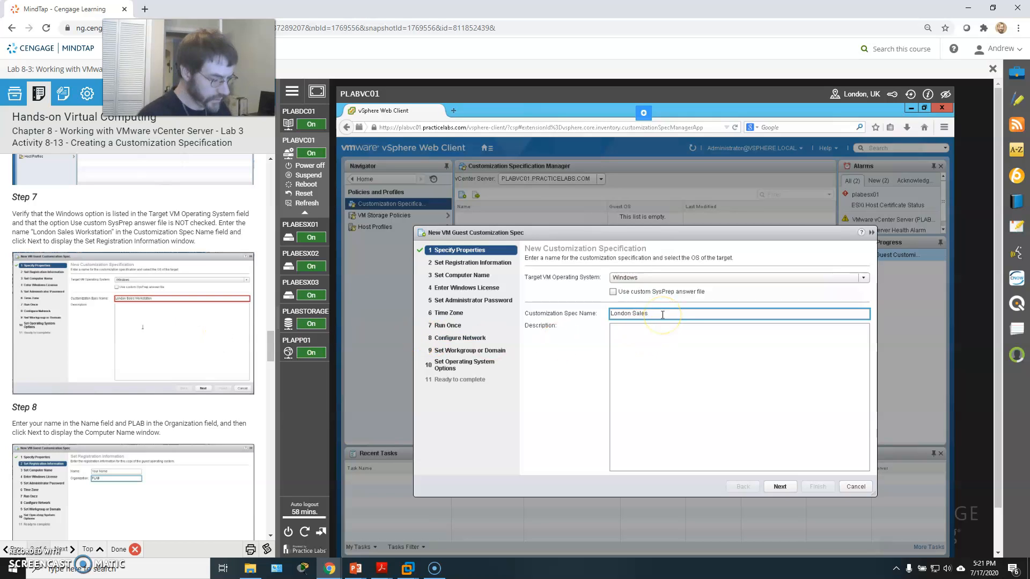
pyautogui.write('Workstation')
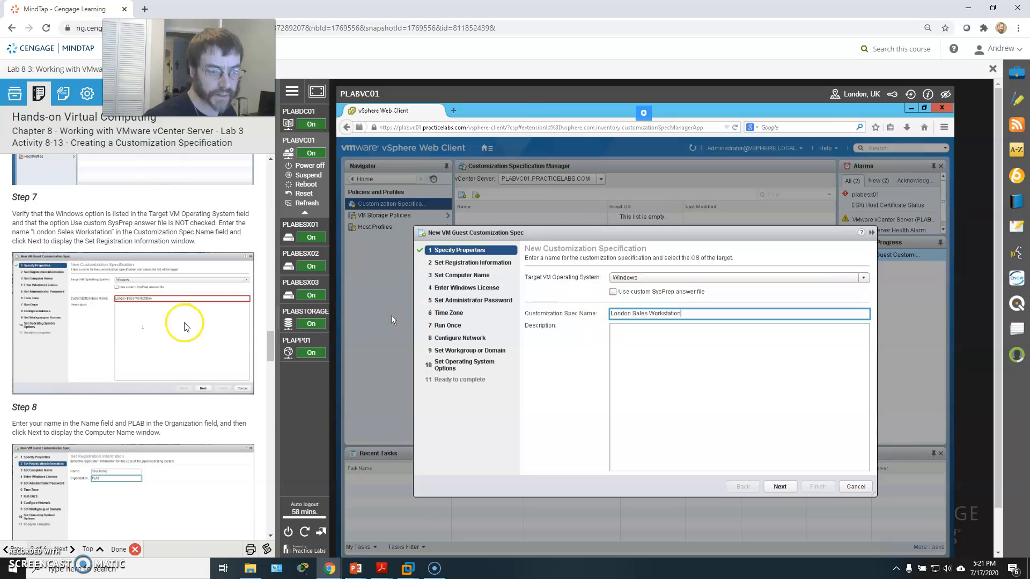
pyautogui.click(780, 487)
# Enter your name and TSTC as the organization in the registration information, then continue.
pyautogui.click(581, 277)
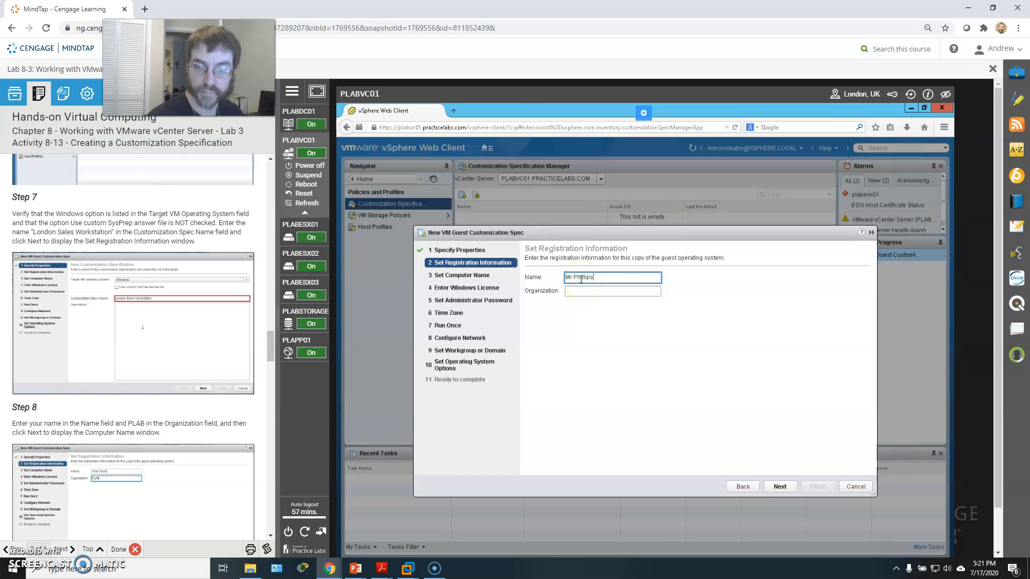
pyautogui.press('Tab')
pyautogui.write('TSTC')
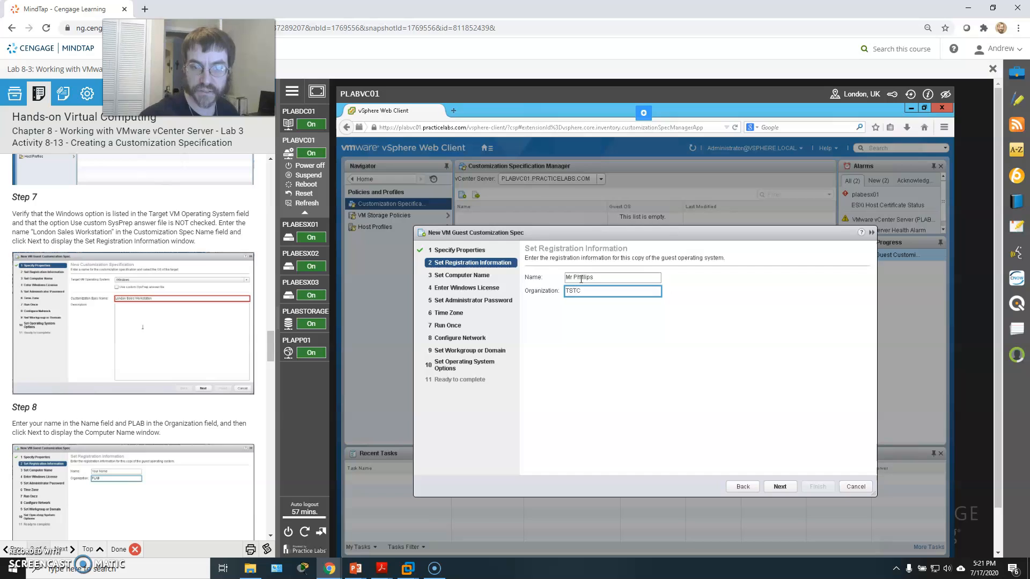
pyautogui.click(780, 486)
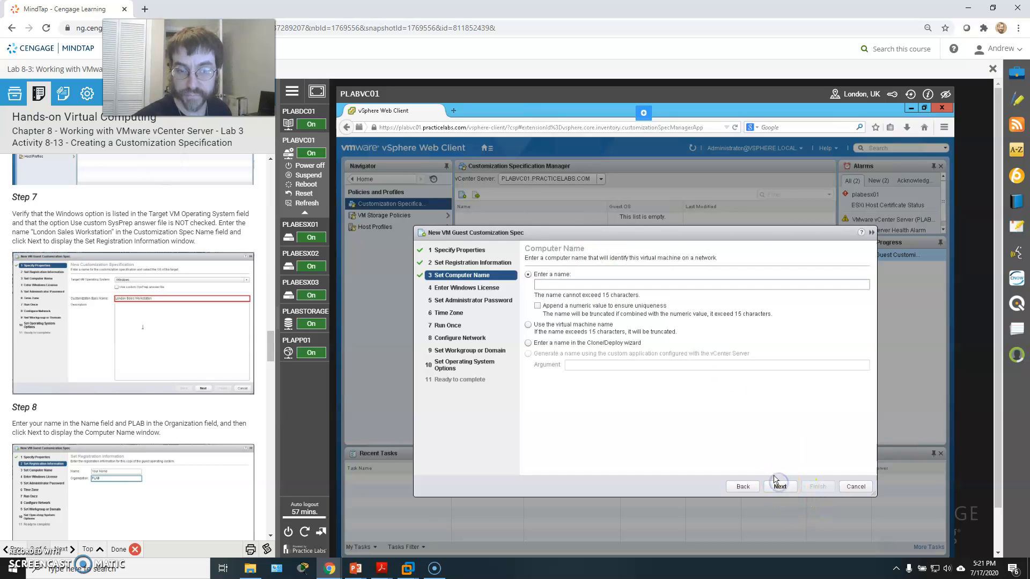
# Go back to the registration information, change the organization to PLAB, and continue.
pyautogui.scroll(-1, 123, 354)
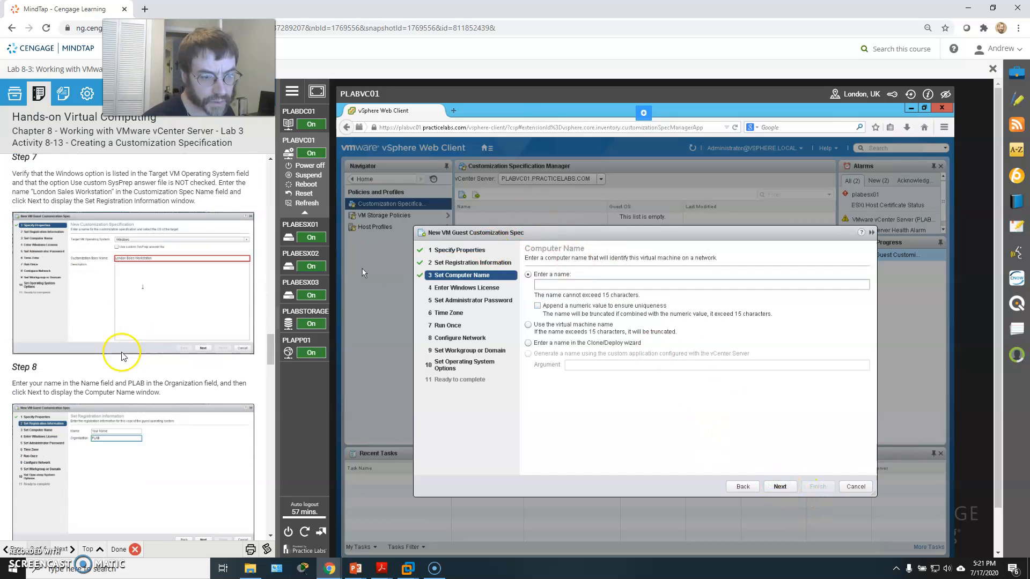
pyautogui.scroll(-1, 122, 353)
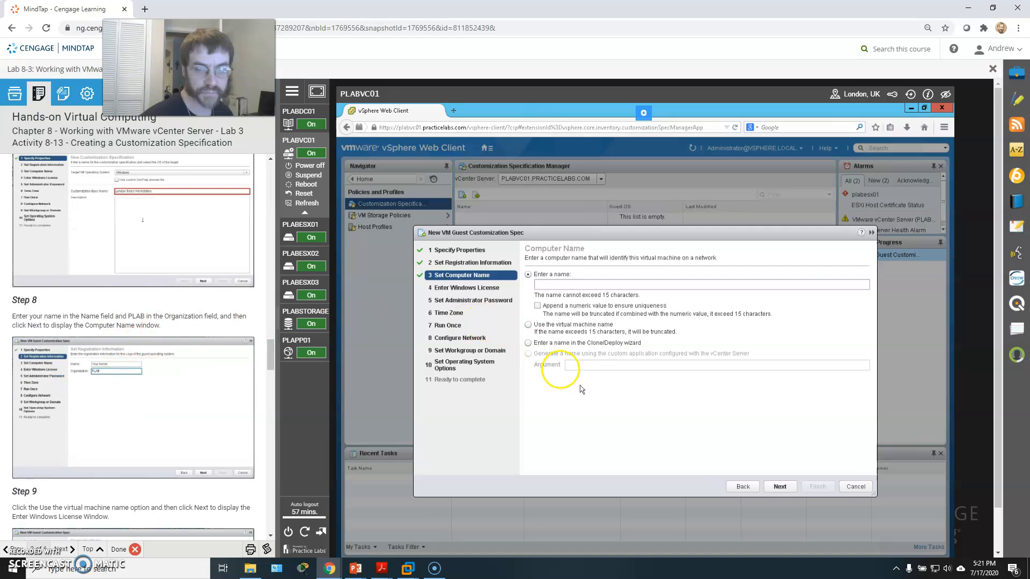
pyautogui.click(743, 487)
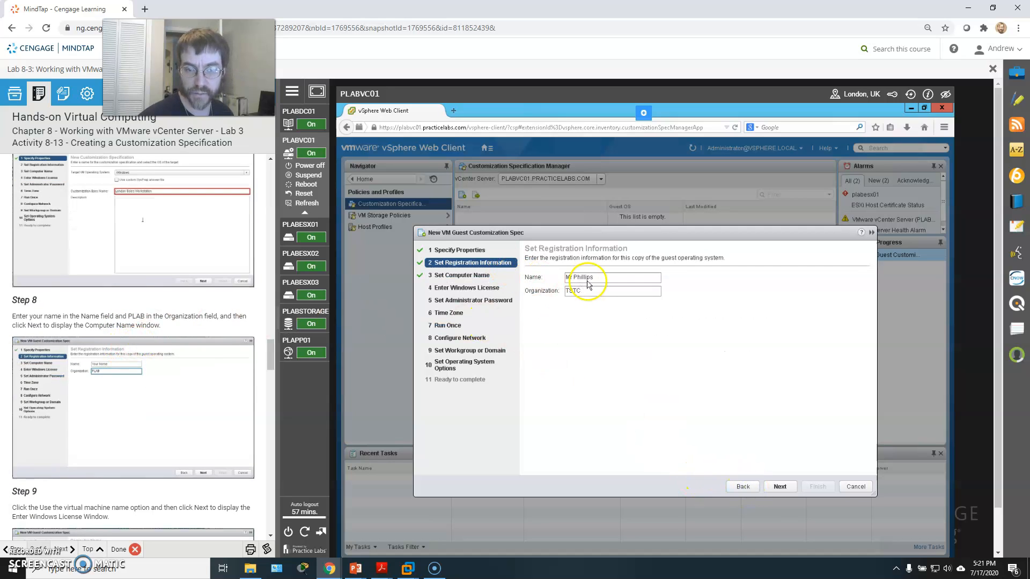
pyautogui.click(592, 290)
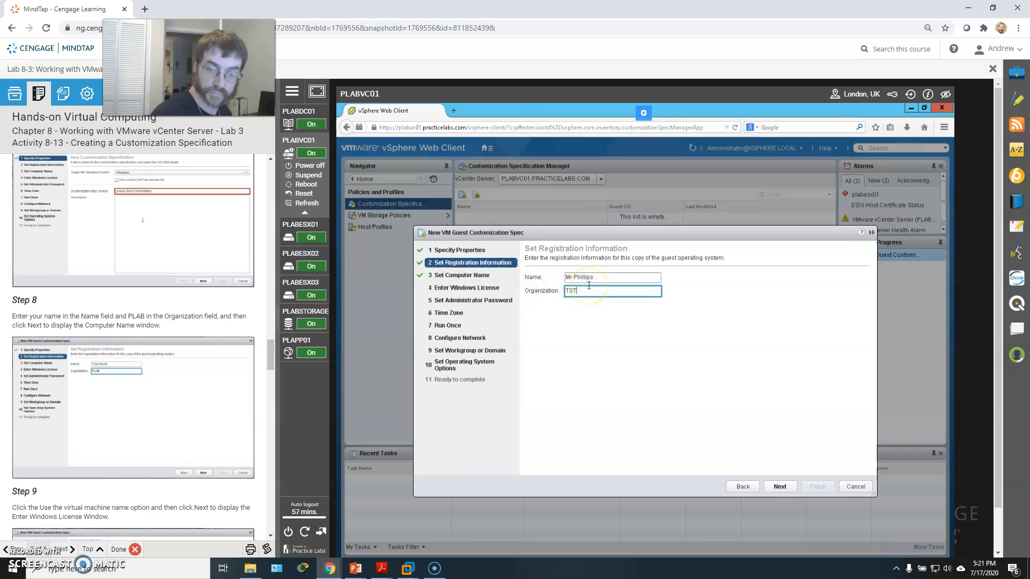
pyautogui.write('PLAB')
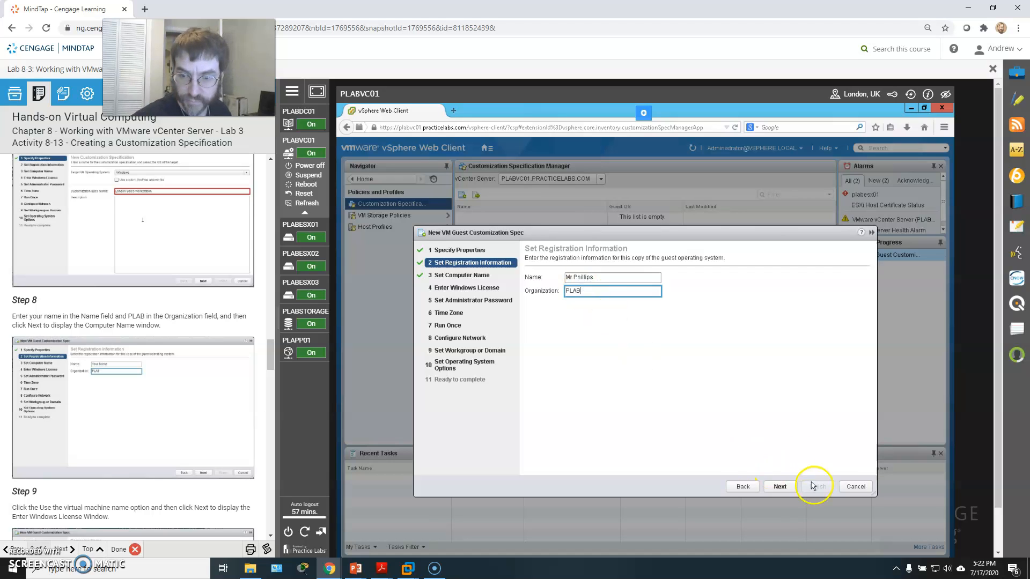
pyautogui.click(780, 486)
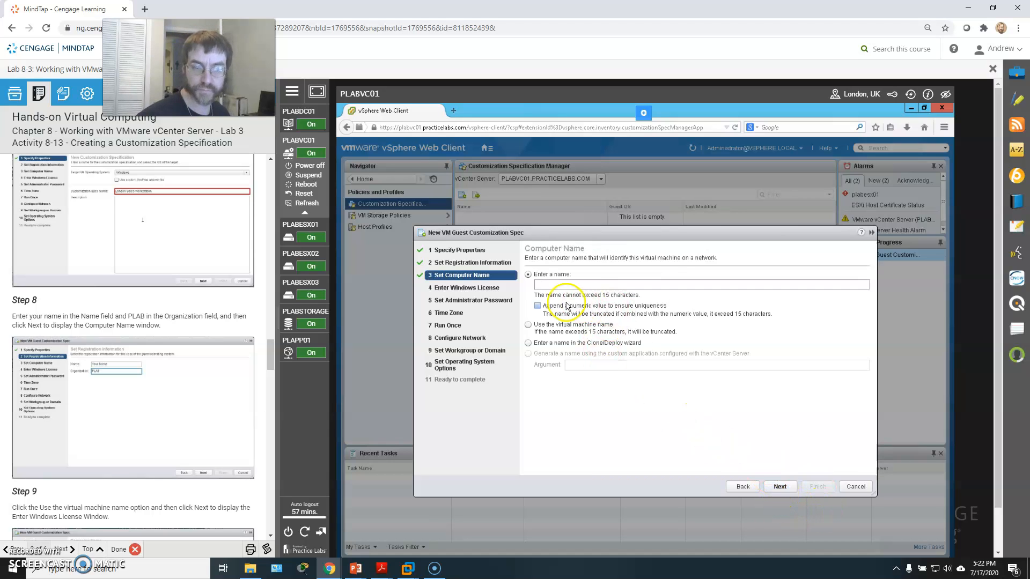
# Choose to use the virtual machine name as the computer name and continue to the Windows license page.
pyautogui.scroll(-2, 188, 285)
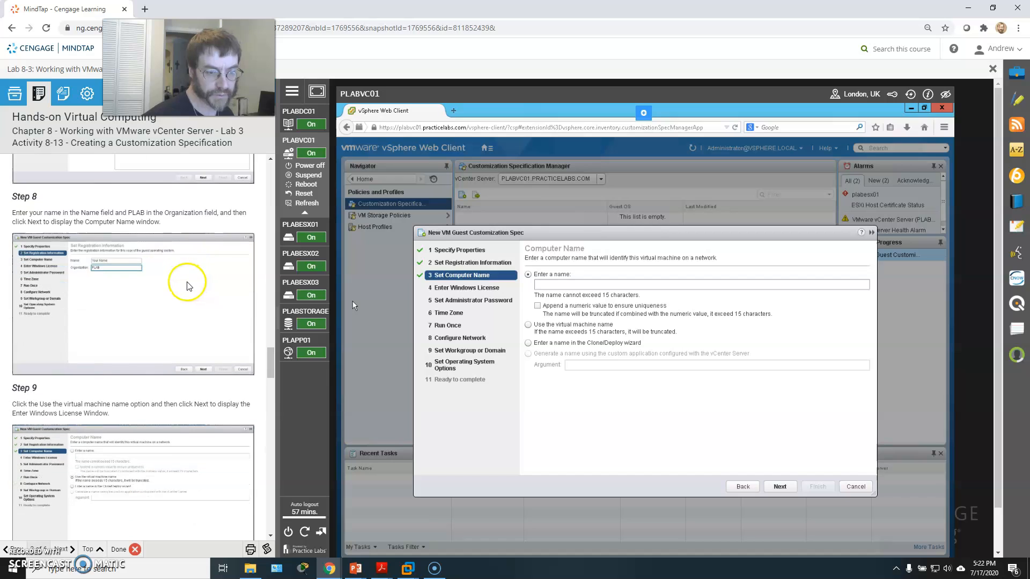
pyautogui.click(533, 325)
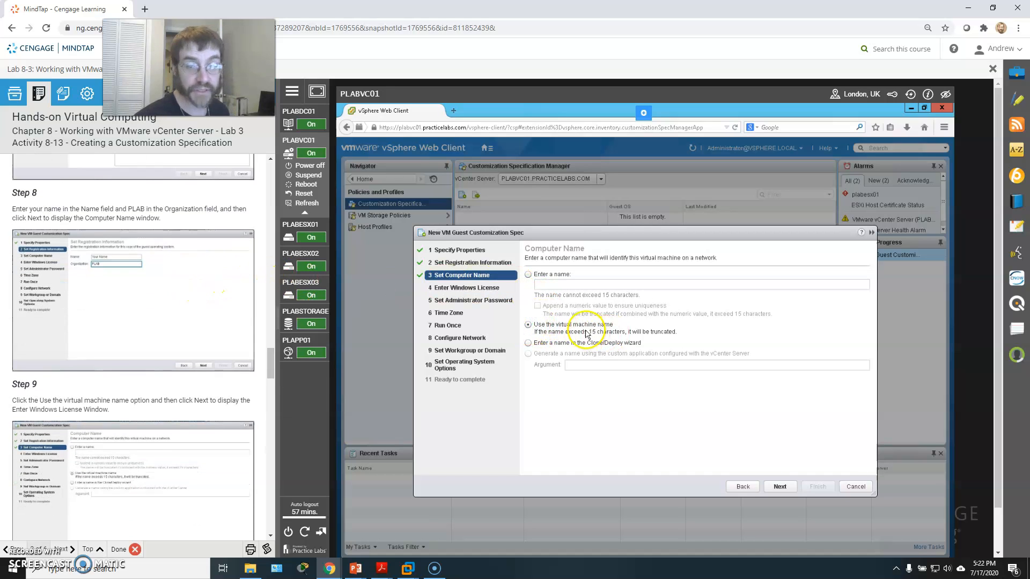
pyautogui.click(326, 312)
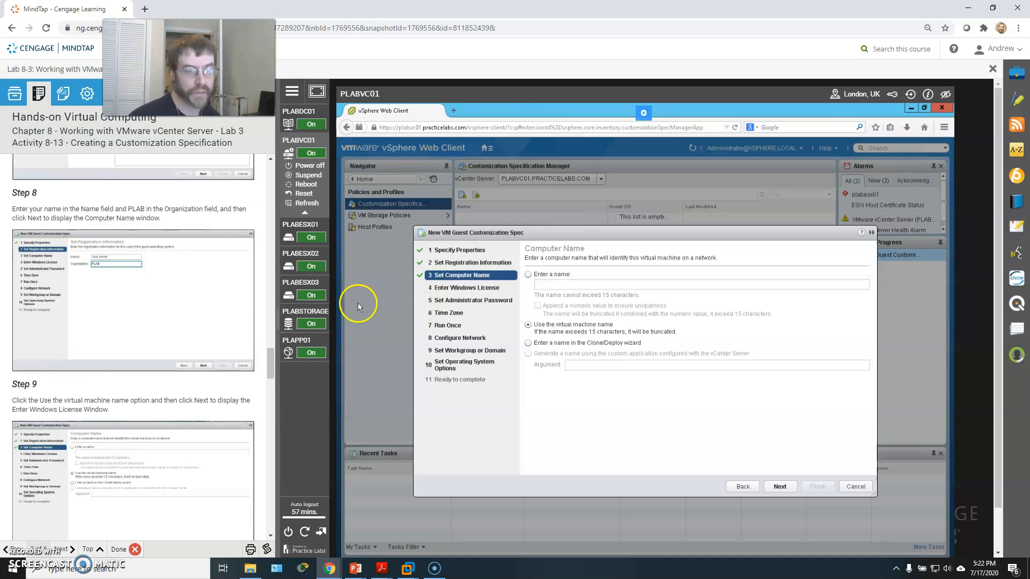
pyautogui.scroll(-2, 120, 335)
pyautogui.scroll(-1, 122, 335)
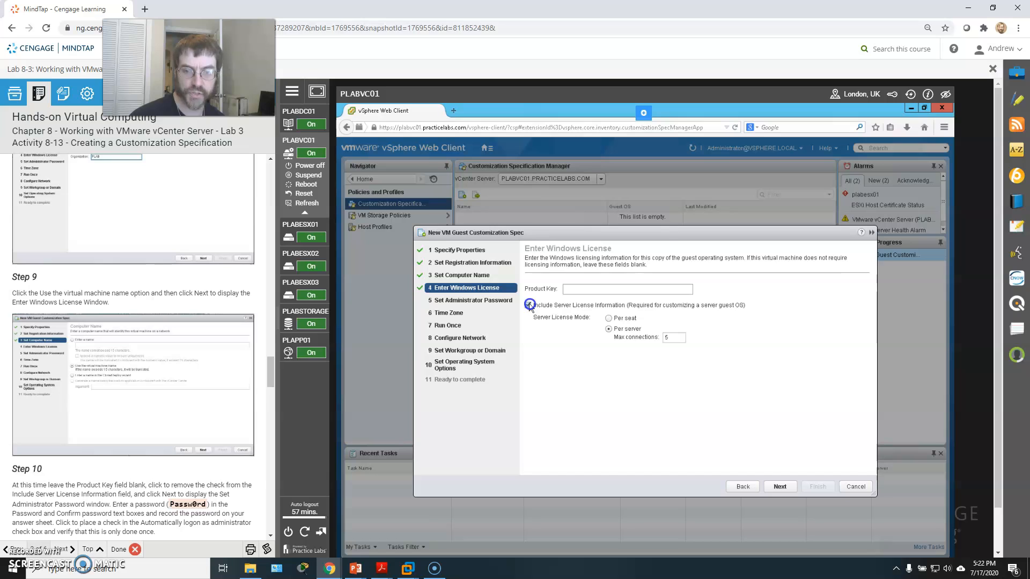
# Leave the product key blank, turn off server license information, and continue.
pyautogui.click(528, 305)
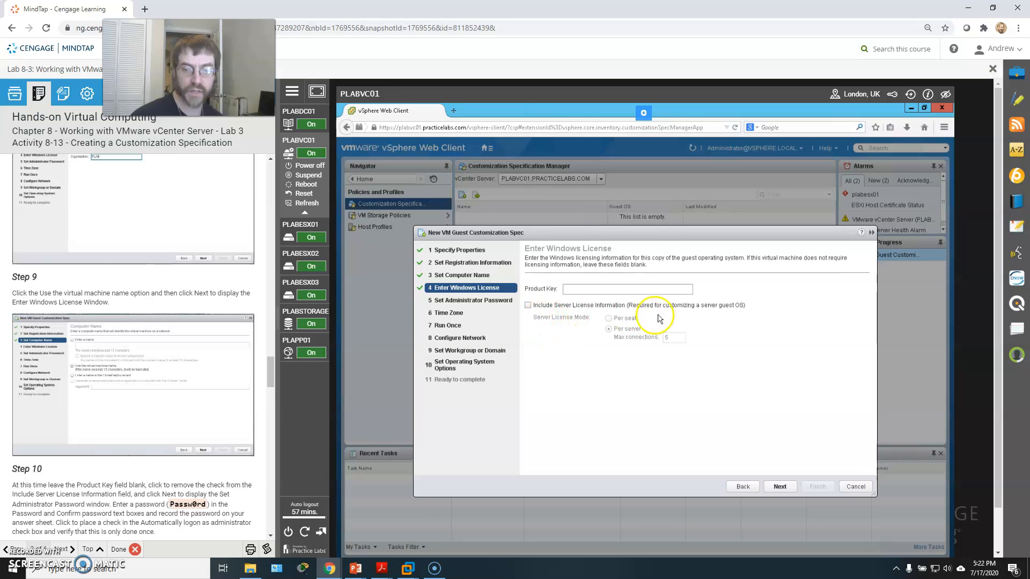
pyautogui.scroll(-1, 161, 432)
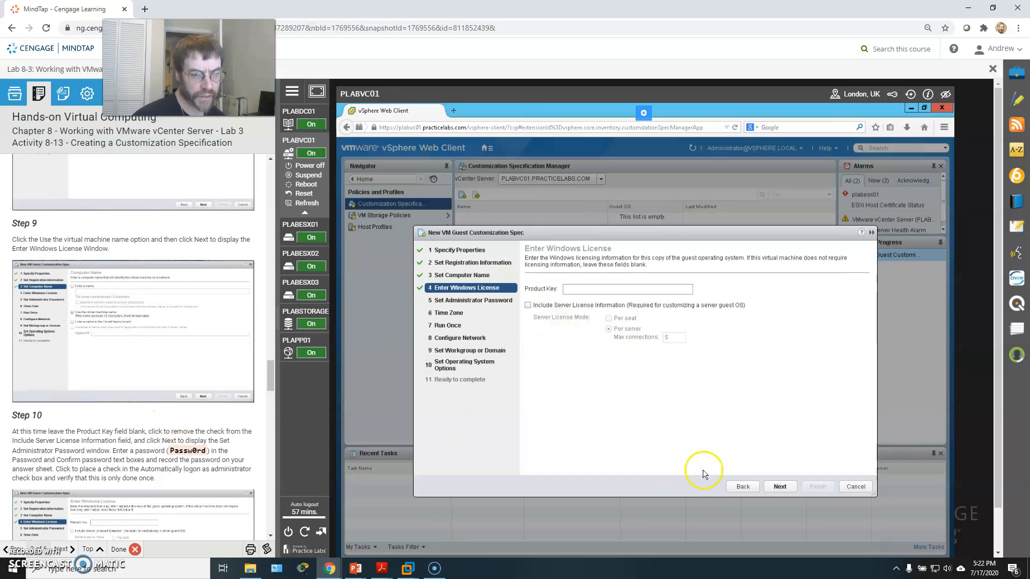
pyautogui.click(780, 486)
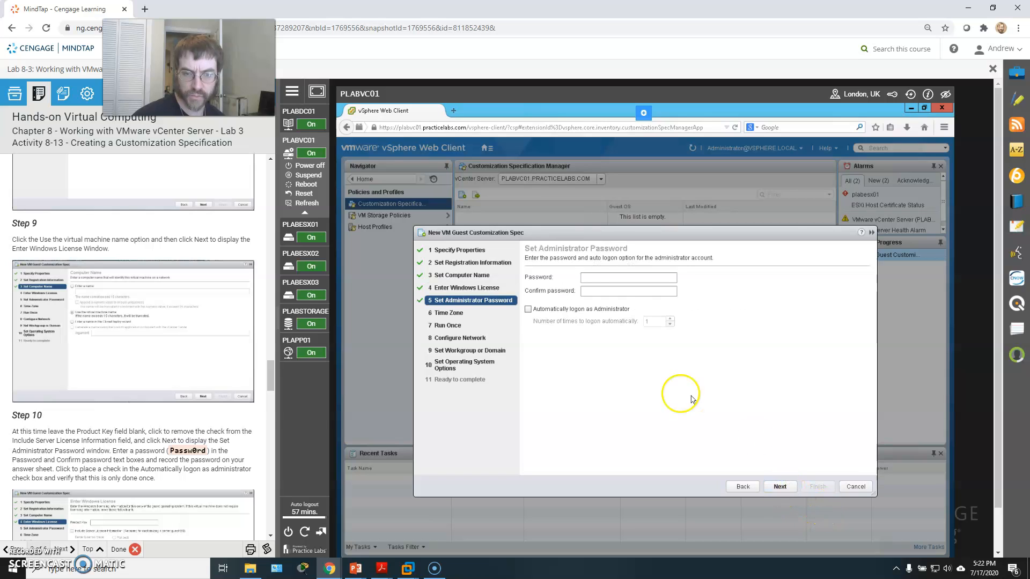
# Enter and confirm the administrator password.
pyautogui.click(604, 277)
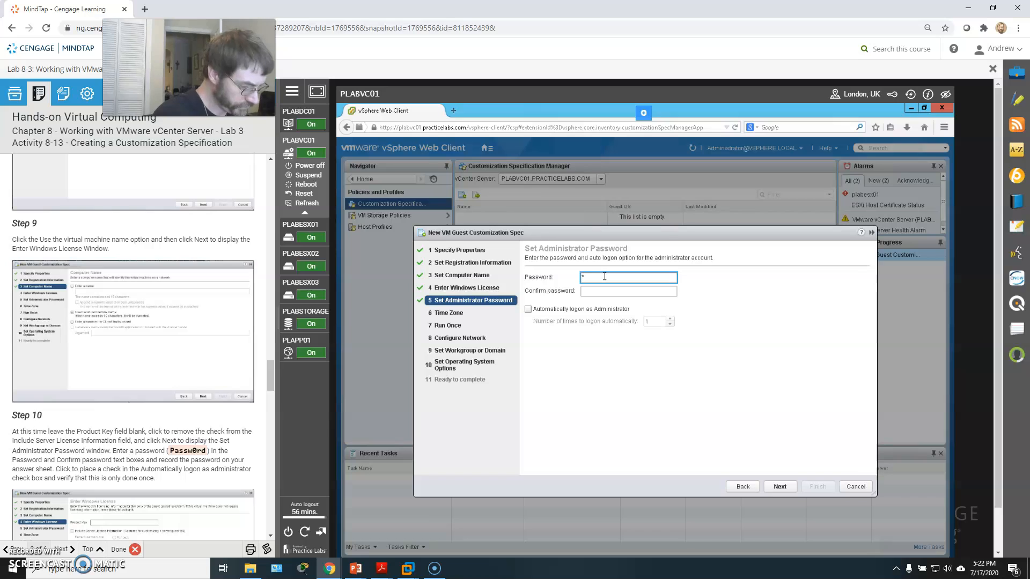
pyautogui.write('Passw0rd')
pyautogui.press('Tab')
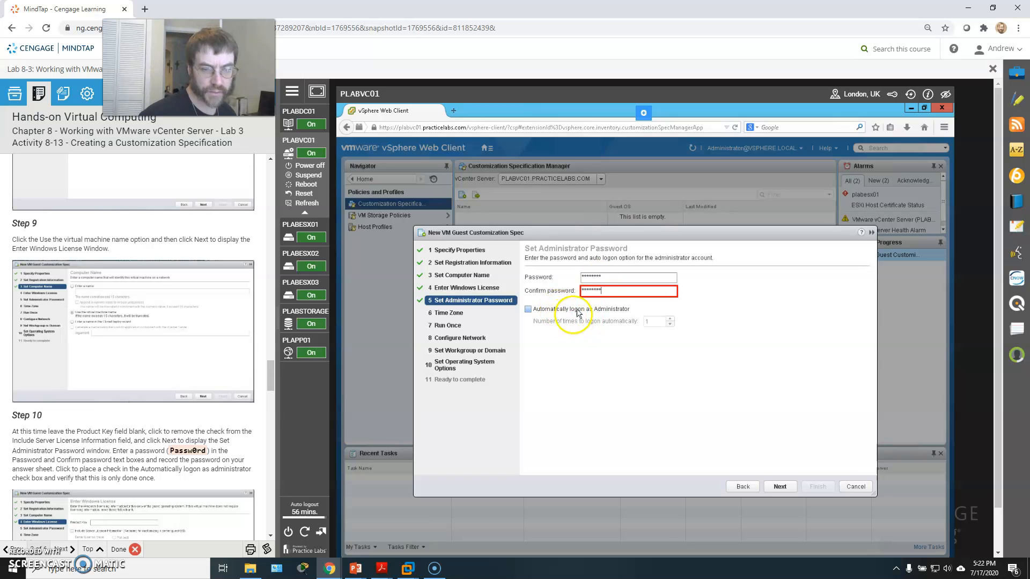
# Enable automatic logon as Administrator once and continue to the time zone page.
pyautogui.click(536, 311)
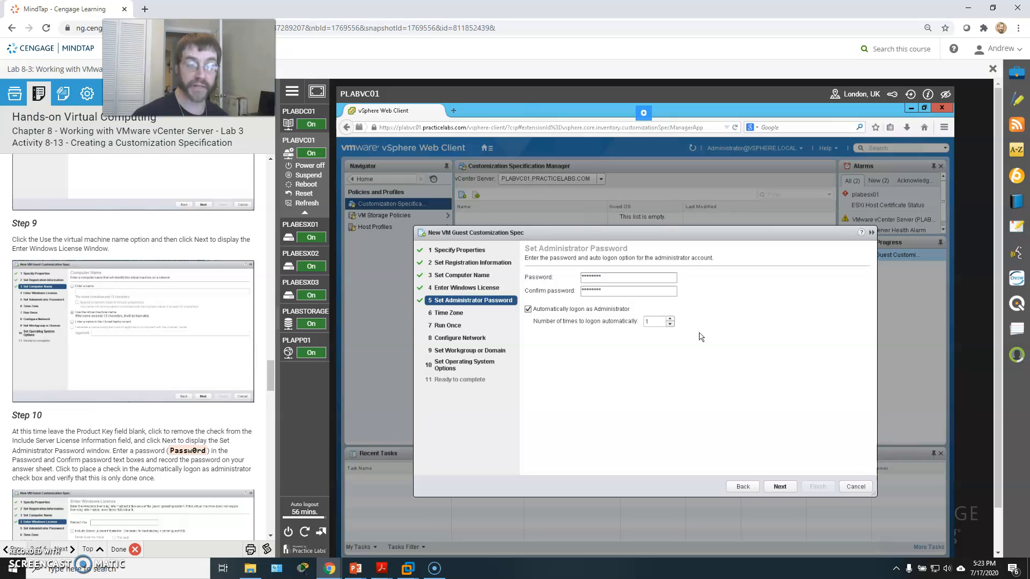
pyautogui.click(780, 487)
pyautogui.scroll(-4, 69, 441)
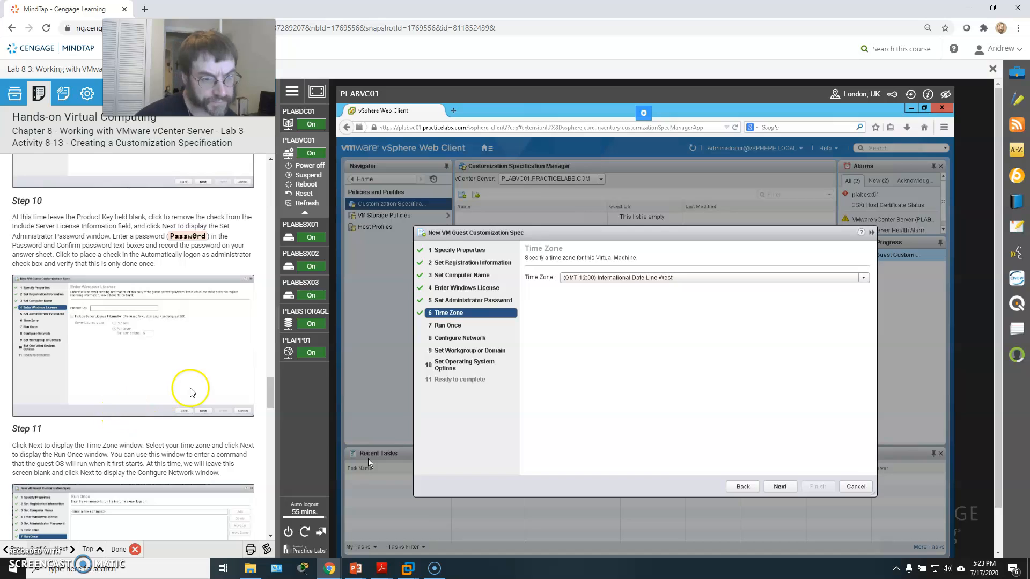
# Set the time zone to (GMT-06:00) Chicago, Dallas, Kansas City and continue to the Run Once page.
pyautogui.click(645, 284)
pyautogui.scroll(-6, 641, 298)
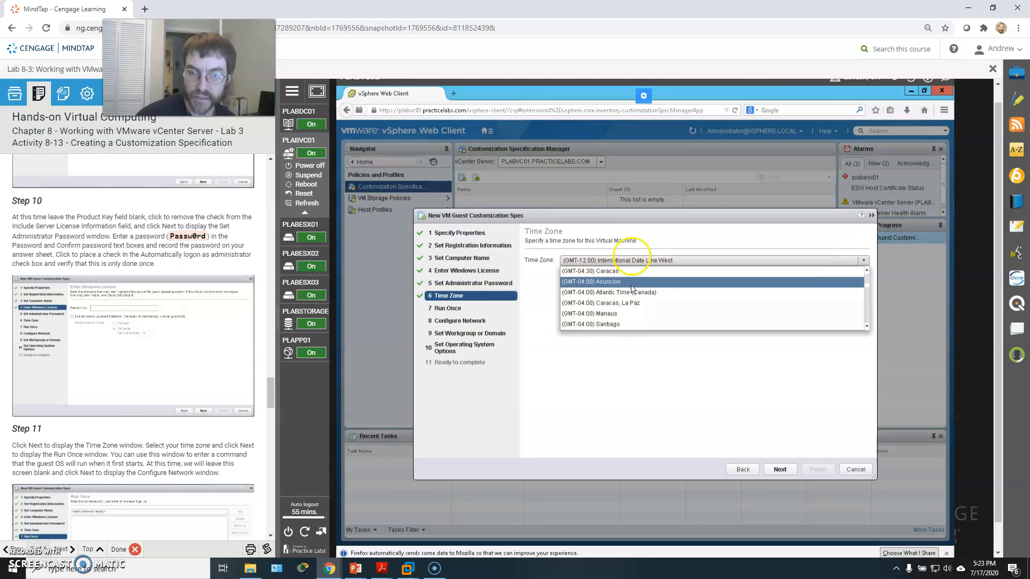
pyautogui.scroll(3, 631, 290)
pyautogui.scroll(3, 624, 299)
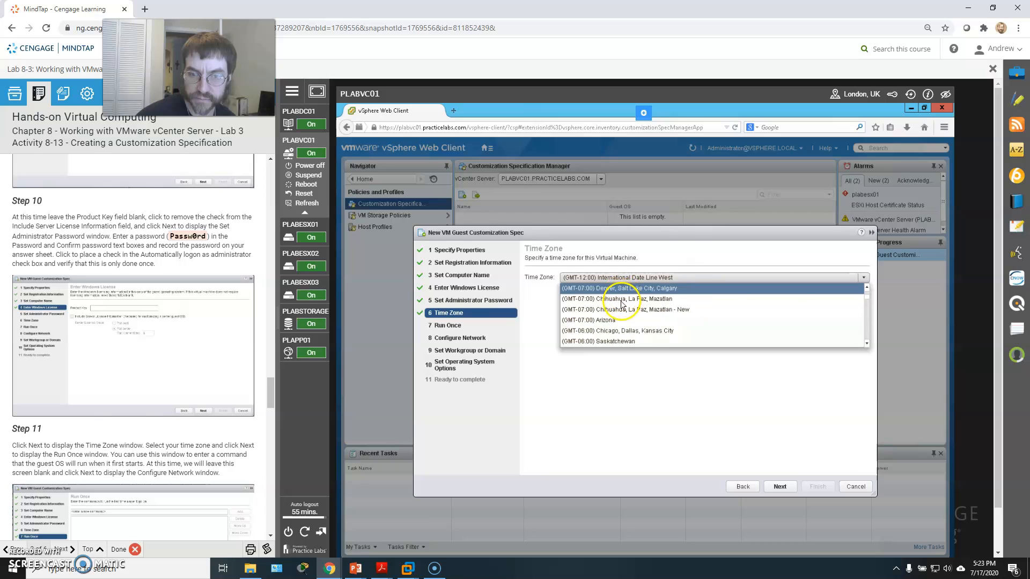
pyautogui.click(617, 331)
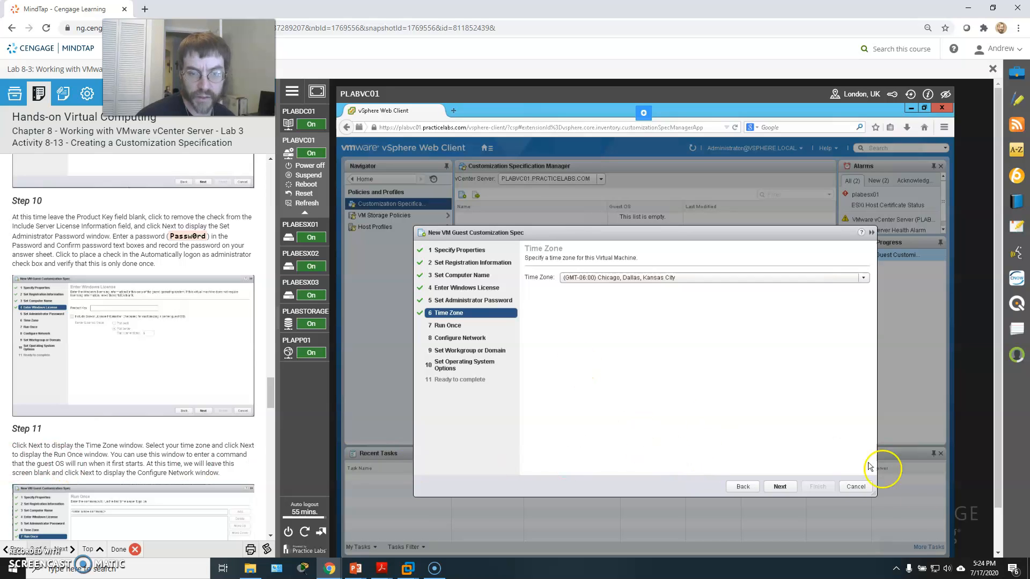
pyautogui.click(780, 486)
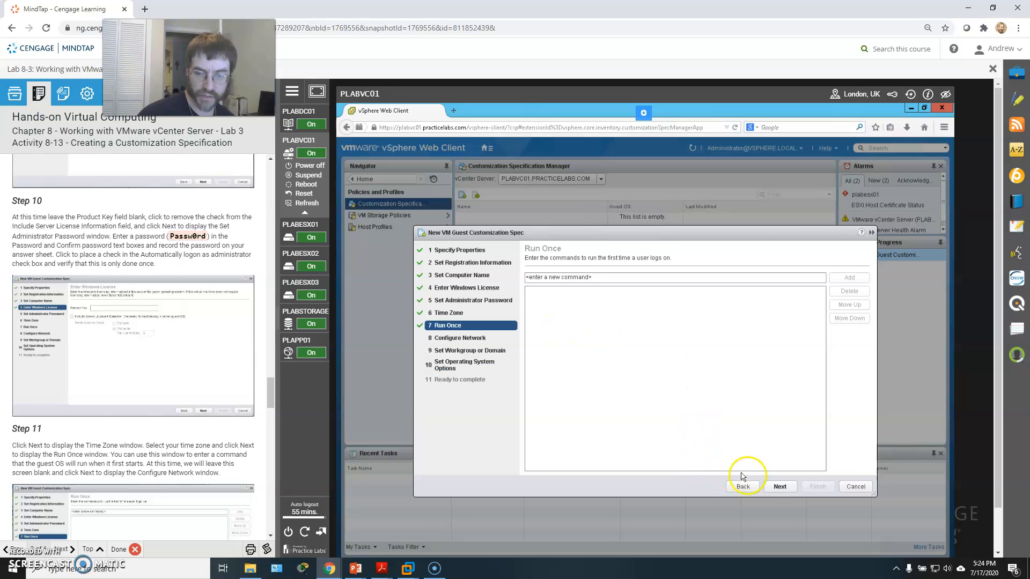
# Leave the Run Once commands empty and keep the standard network settings, continuing to the workgroup or domain page.
pyautogui.click(781, 486)
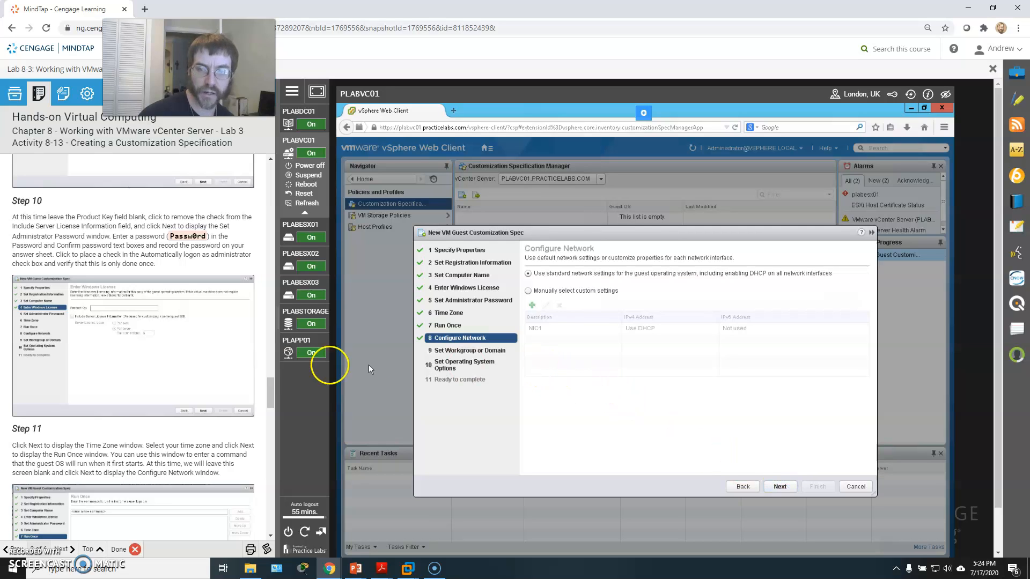
pyautogui.scroll(-2, 188, 373)
pyautogui.scroll(-1, 189, 372)
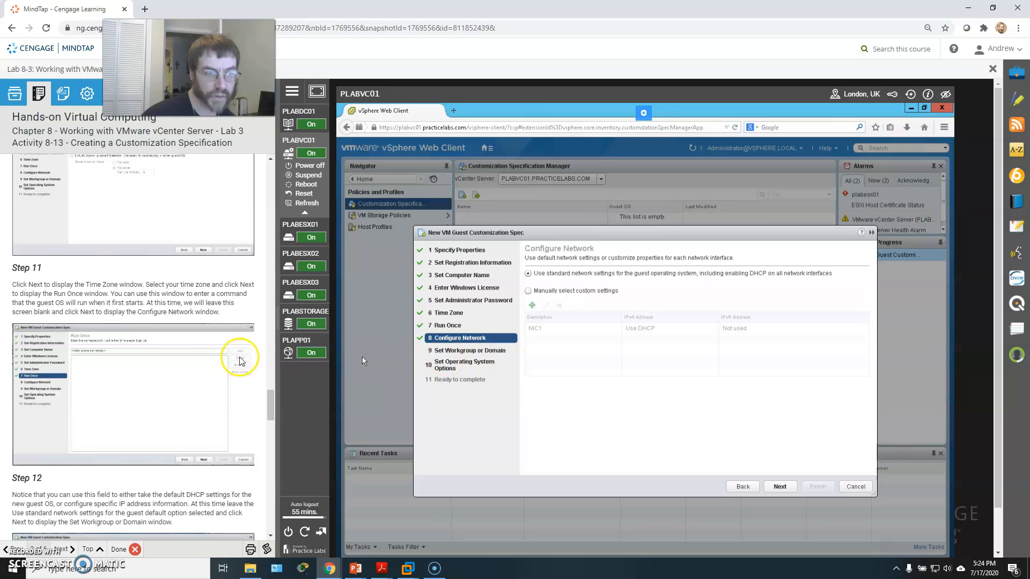
pyautogui.scroll(-1, 160, 331)
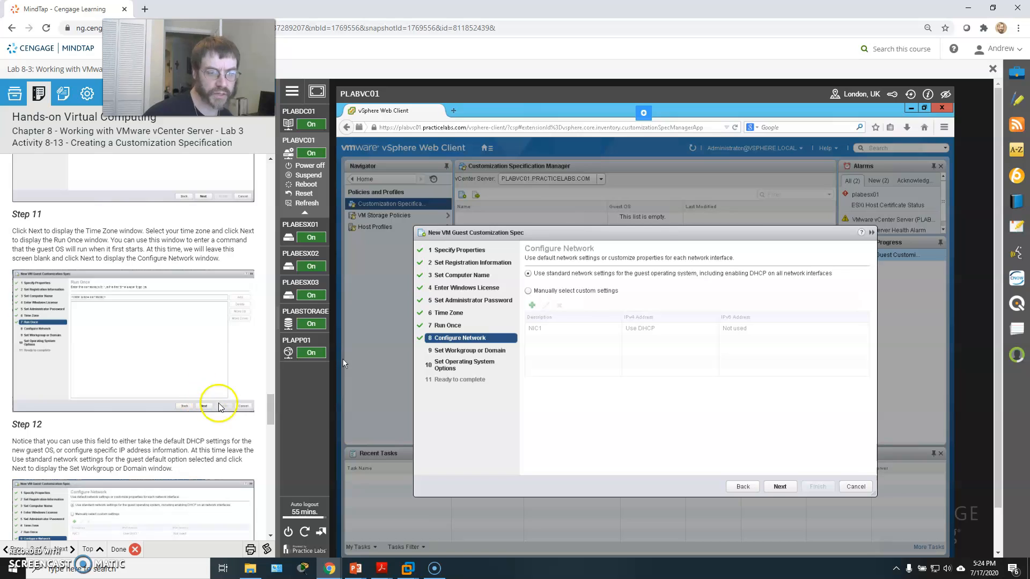
pyautogui.click(779, 486)
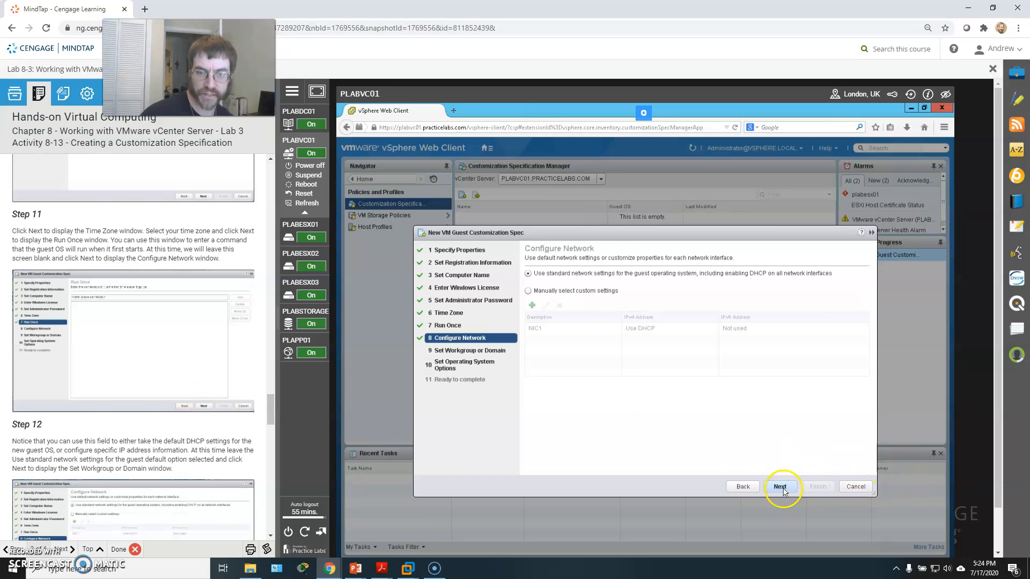
# Keep the default WORKGROUP membership and Generate New Security ID option, advancing to the Ready to complete summary.
pyautogui.scroll(-2, 202, 375)
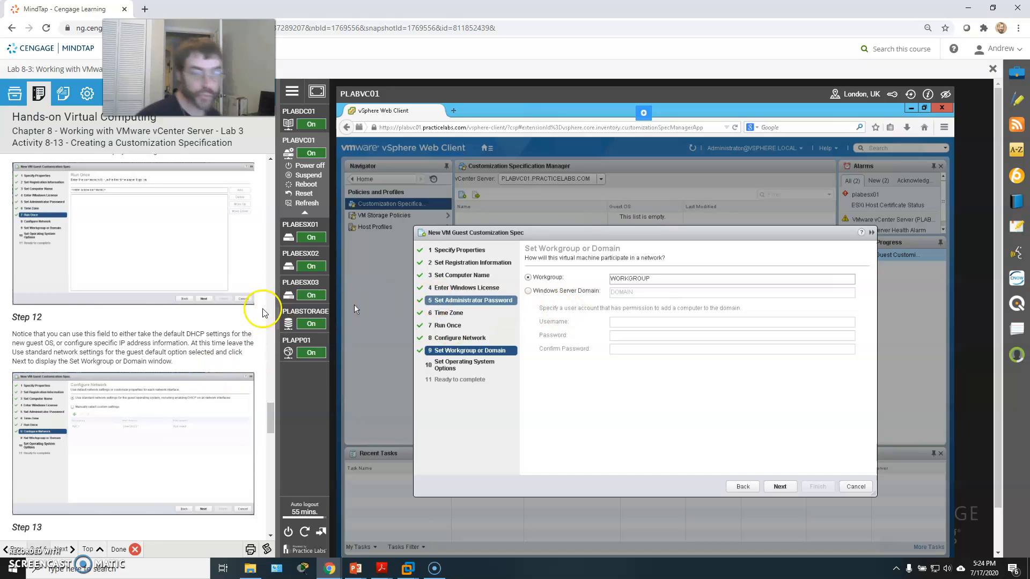
pyautogui.scroll(-1, 223, 322)
pyautogui.scroll(-3, 223, 322)
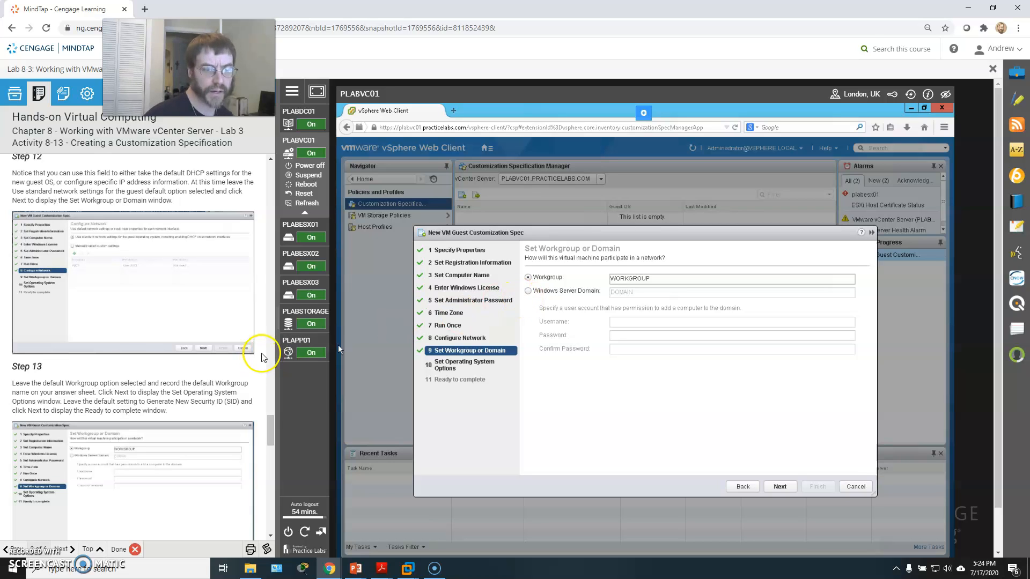
pyautogui.click(780, 487)
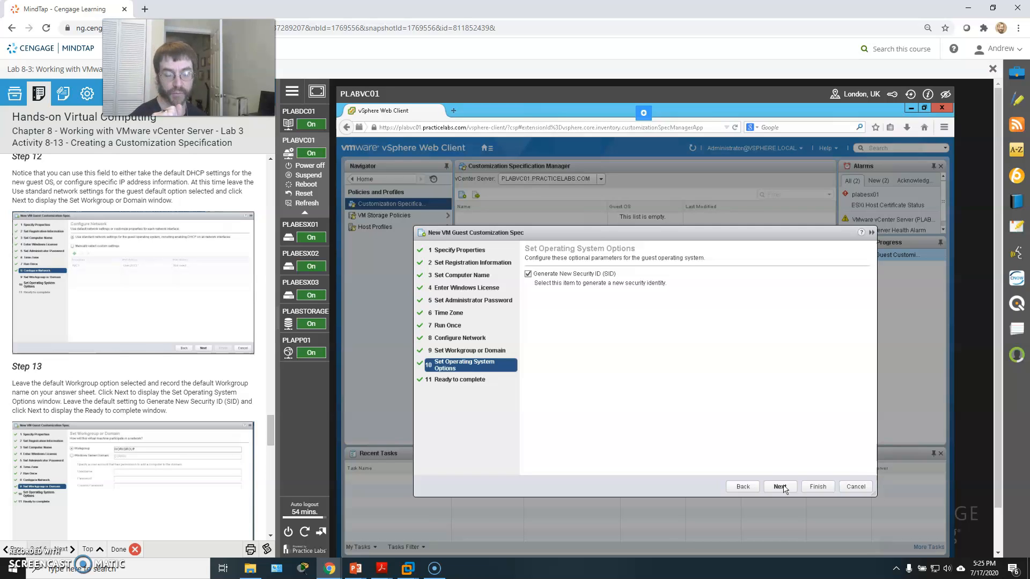
pyautogui.click(781, 487)
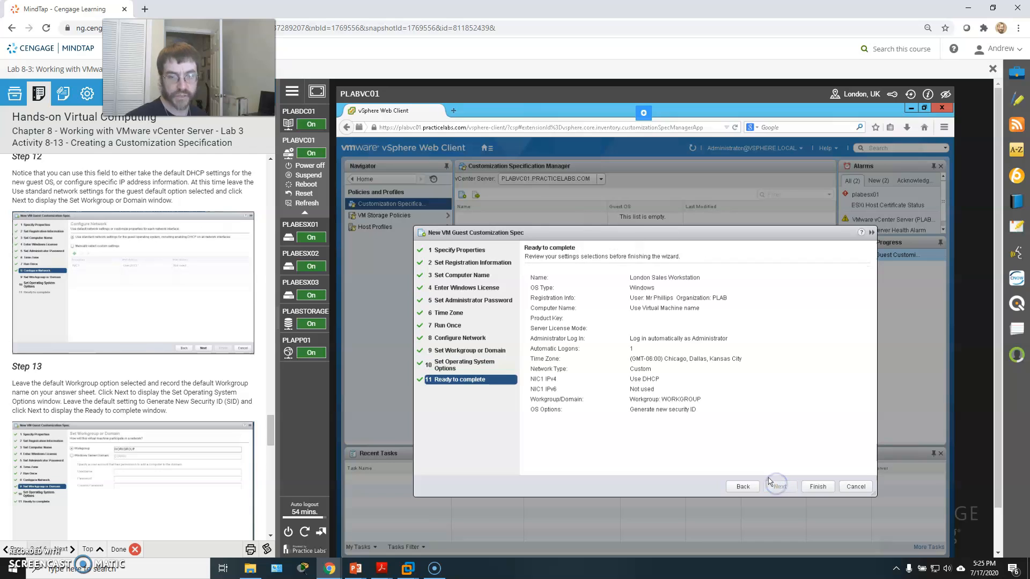
# Close the crashed Firefox plugin container and quit Firefox from the crash reporter.
pyautogui.scroll(-4, 157, 409)
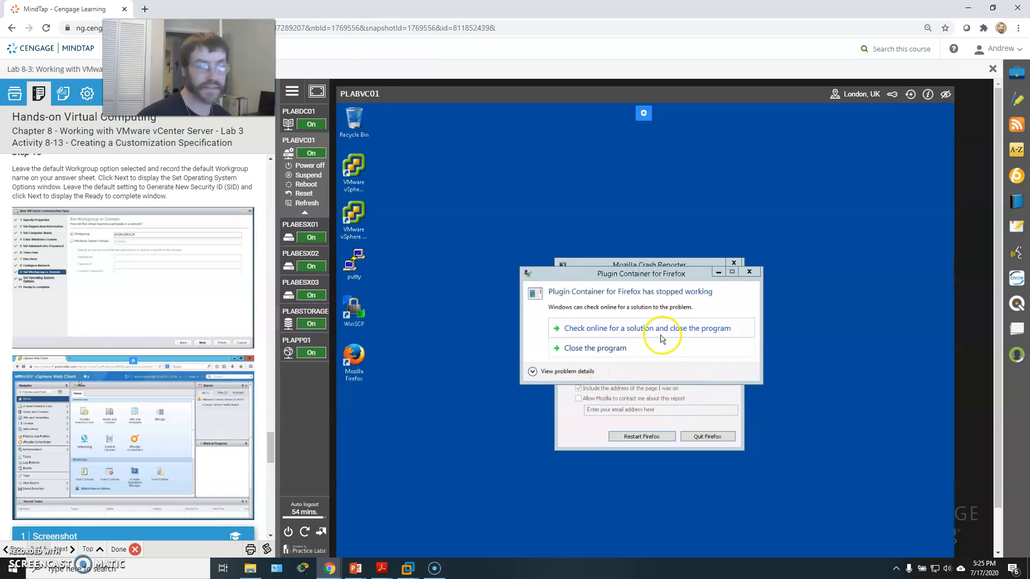
pyautogui.click(595, 349)
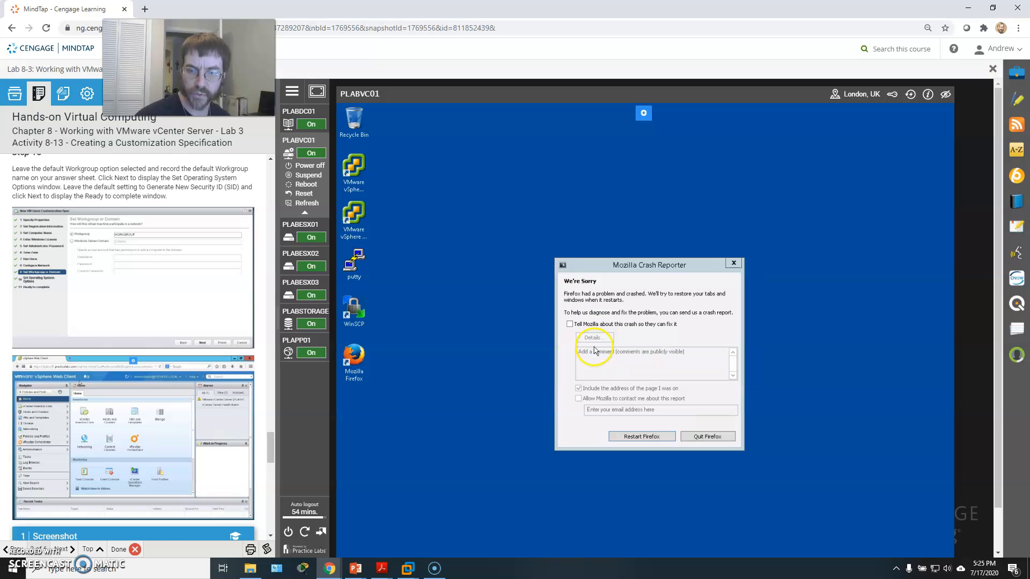
pyautogui.click(702, 437)
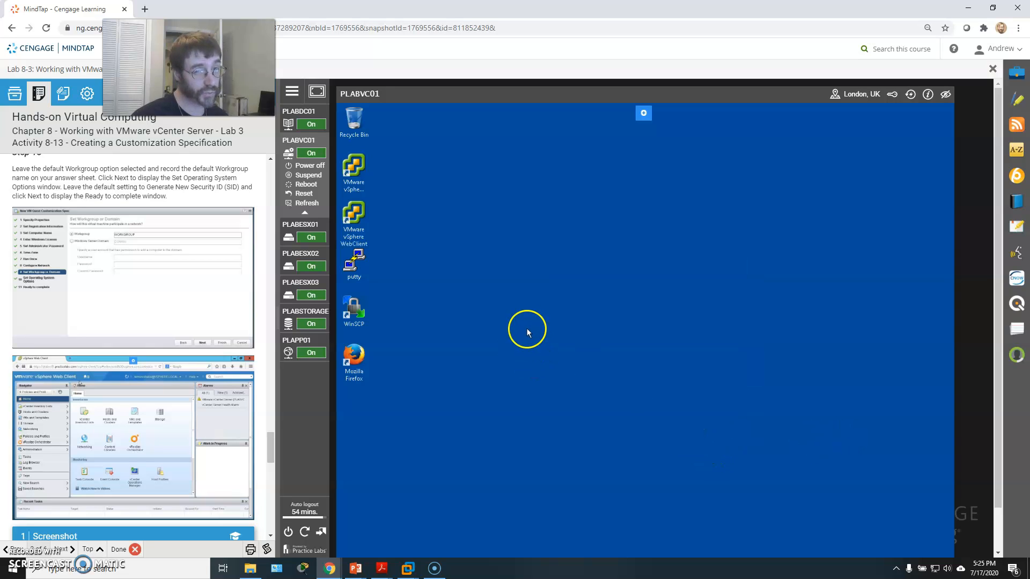
# Try to reopen the vSphere Web Client and sign in, then close the crashed Firefox again.
pyautogui.doubleClick(361, 217)
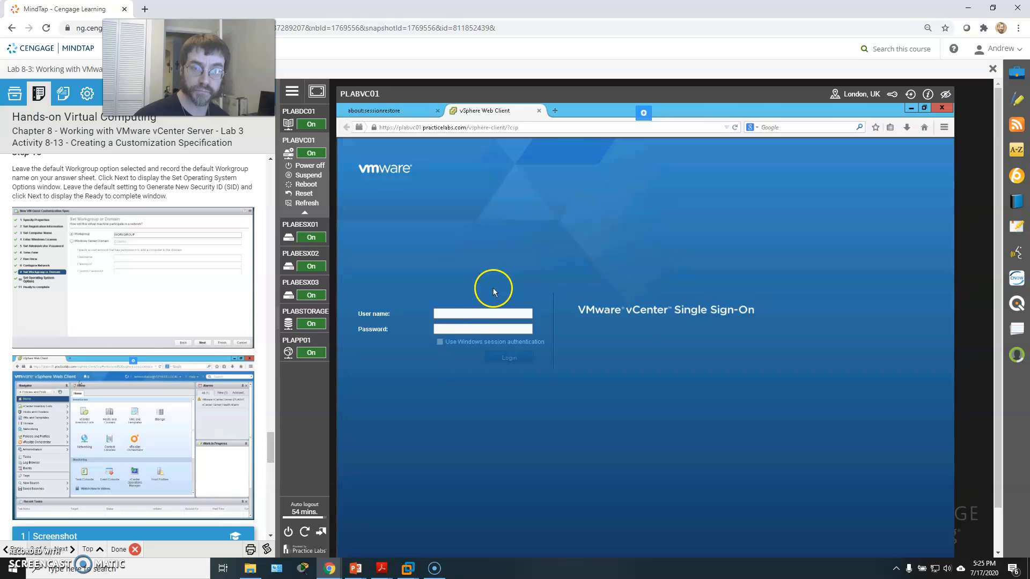
pyautogui.write('am')
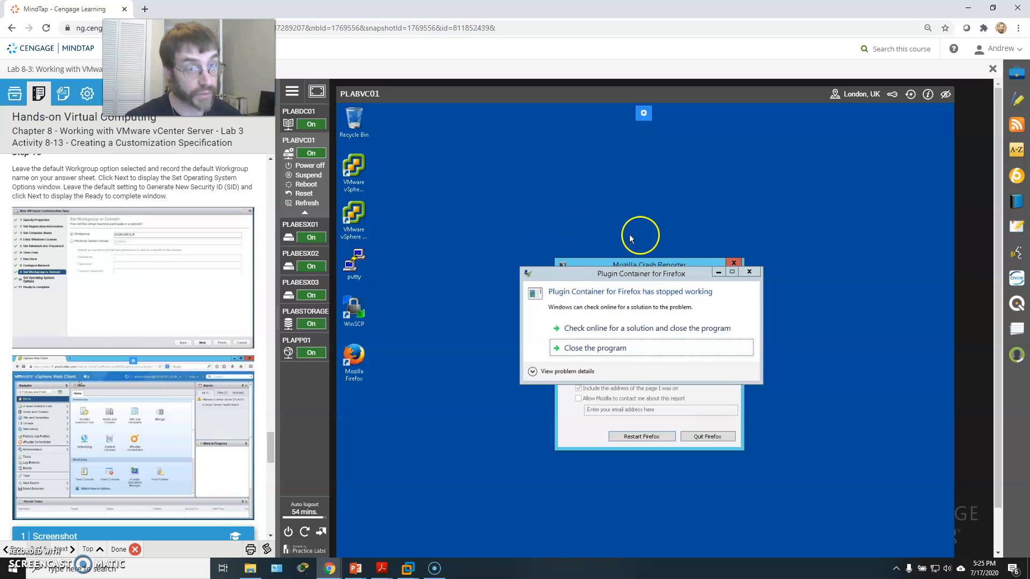
pyautogui.click(749, 272)
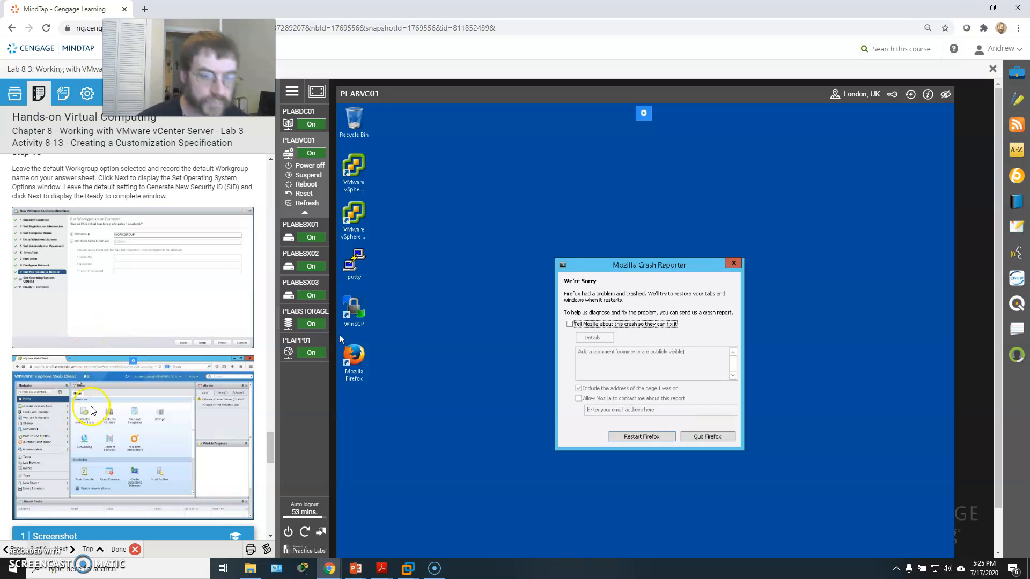
pyautogui.click(707, 436)
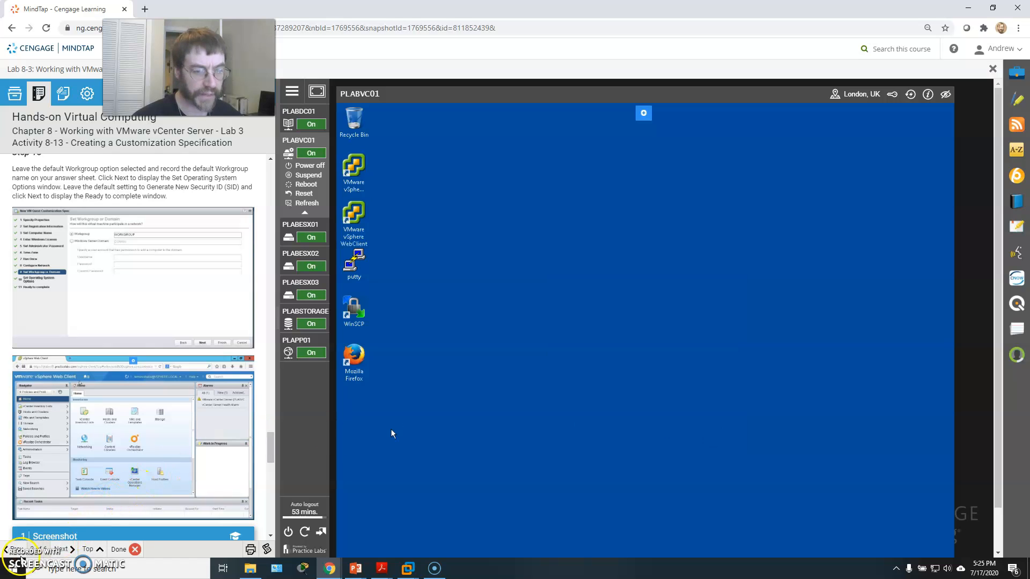
pyautogui.scroll(-4, 177, 376)
pyautogui.scroll(-4, 137, 373)
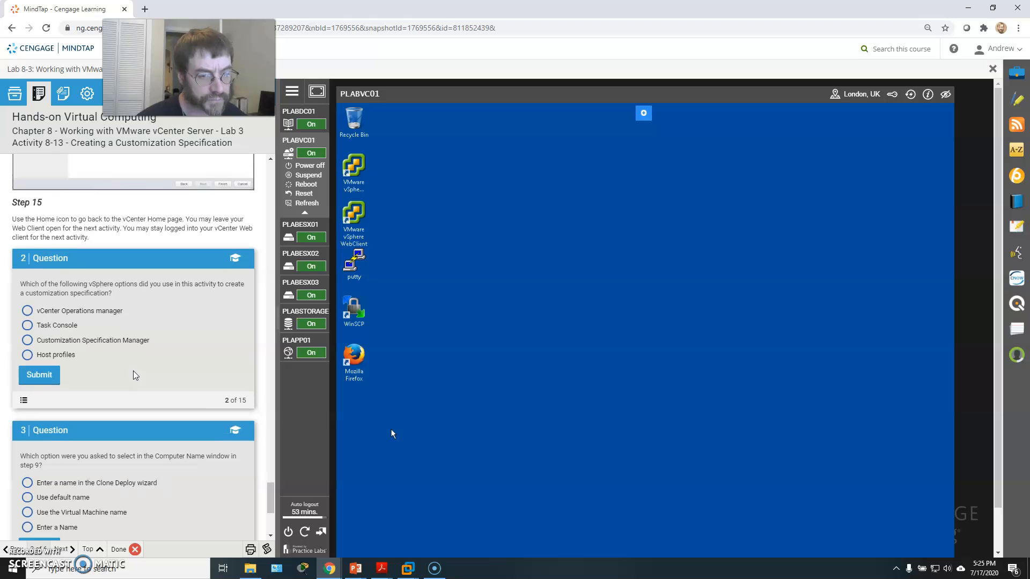
pyautogui.scroll(4, 136, 374)
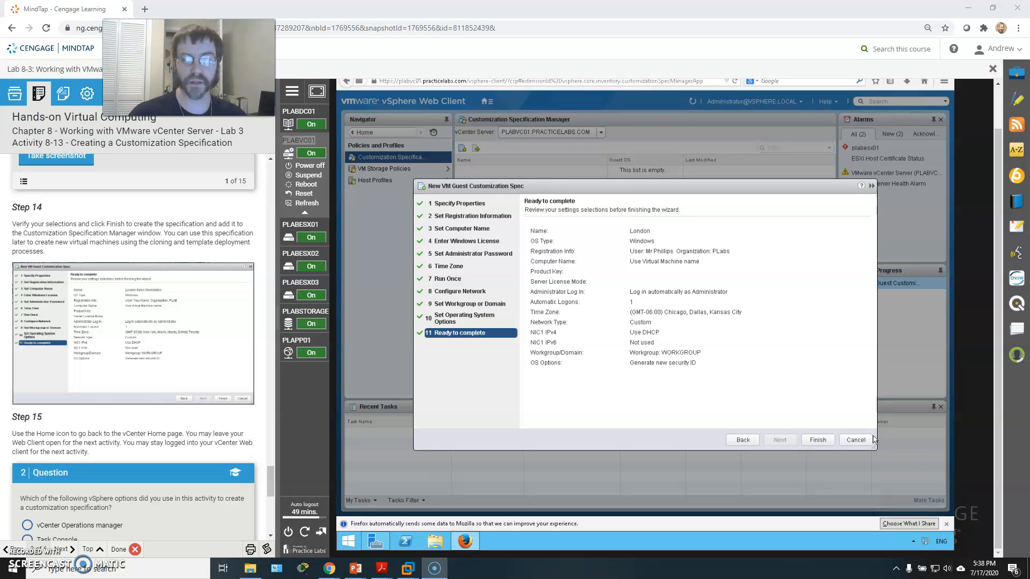
# Finish the wizard to create the London customization specification and select it in the specification list.
pyautogui.click(815, 441)
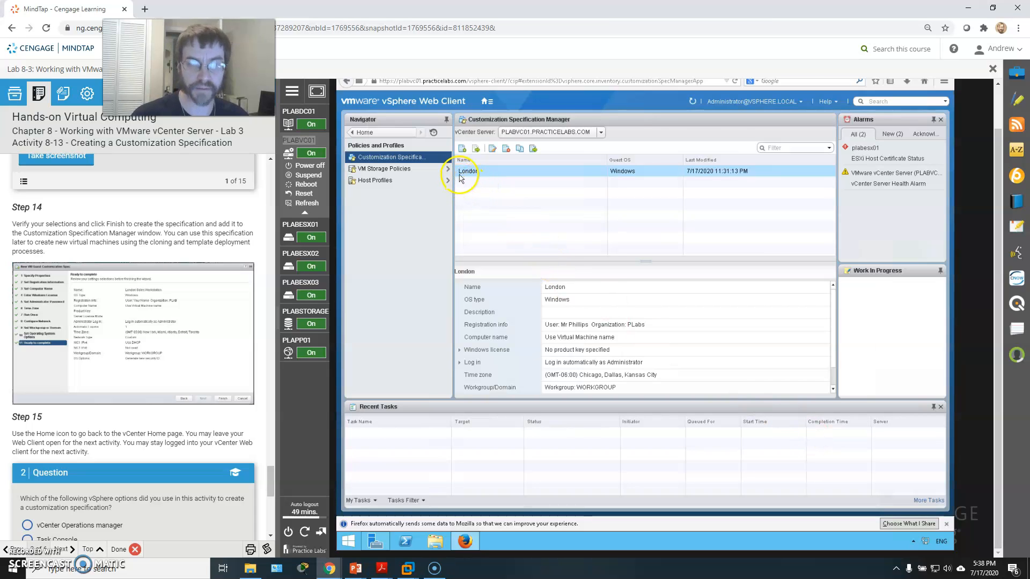
pyautogui.click(466, 172)
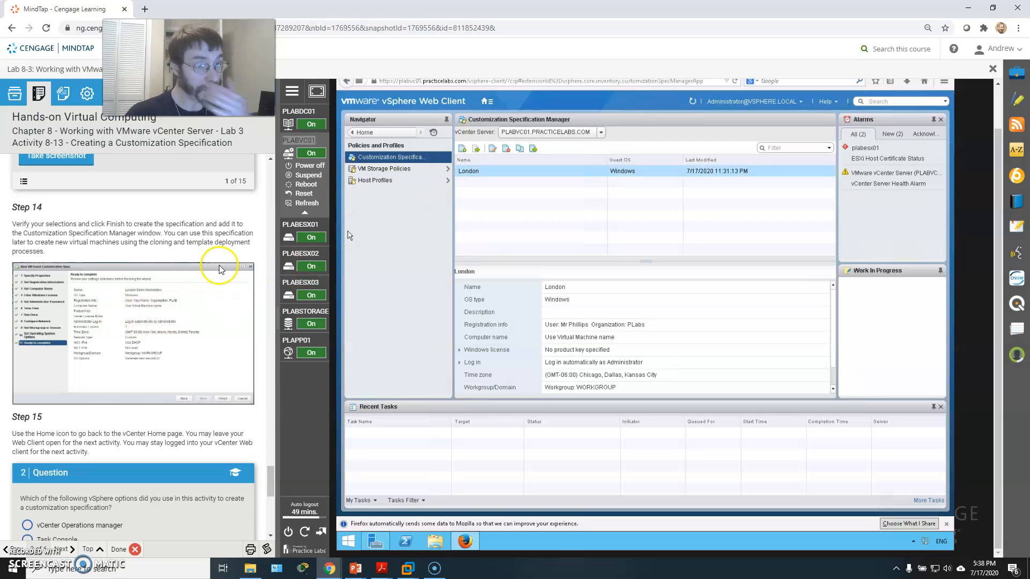
# Advance the lab instructions to Activity 8-14, Creating a Template from a Virtual Machine.
pyautogui.scroll(-4, 145, 383)
pyautogui.scroll(-4, 148, 371)
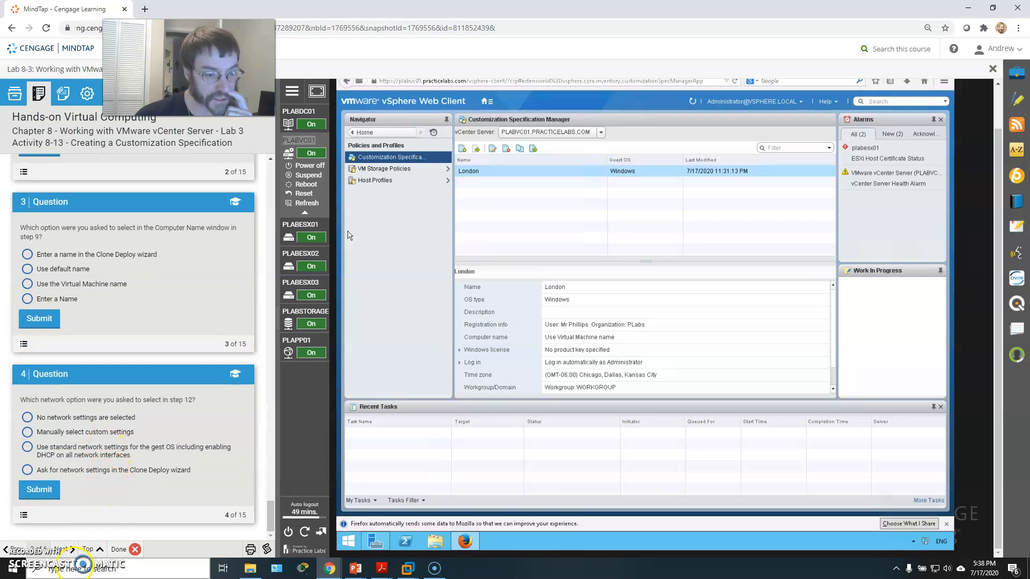
pyautogui.click(62, 549)
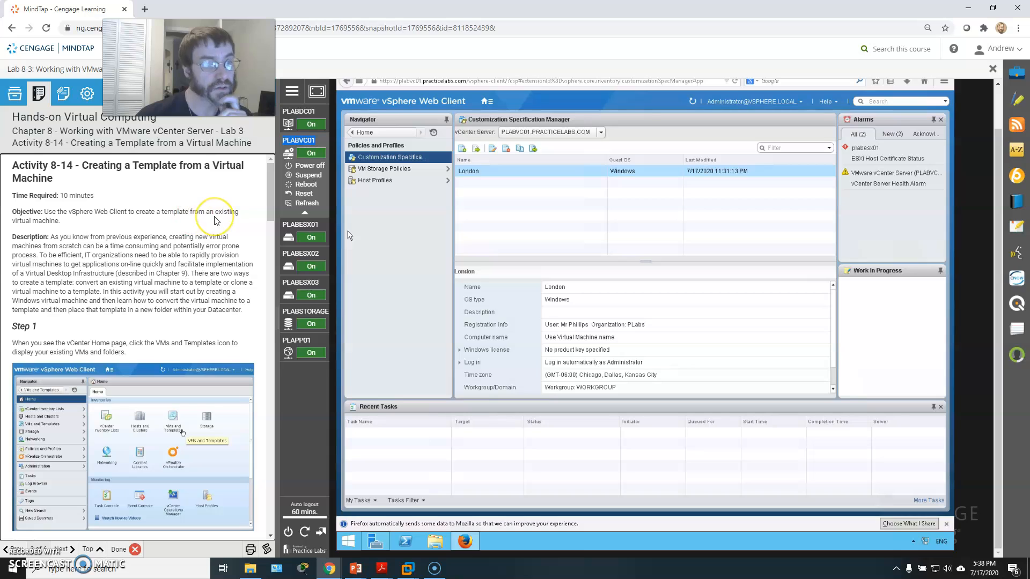